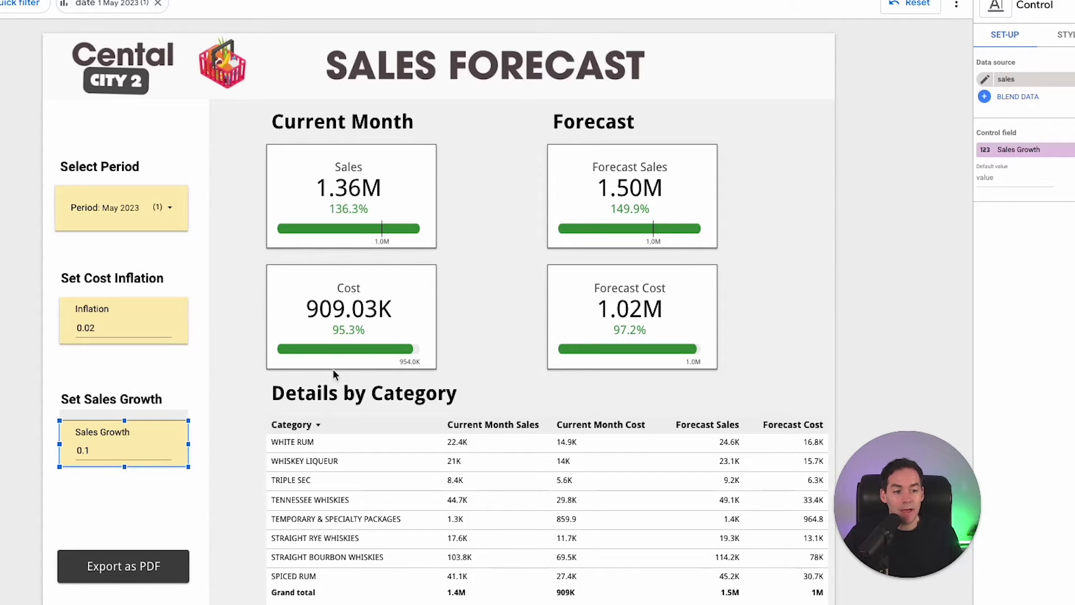
# Raise the Sales Growth input to 0.11 and check the resulting Forecast Cost scorecard.
pyautogui.click(131, 331)
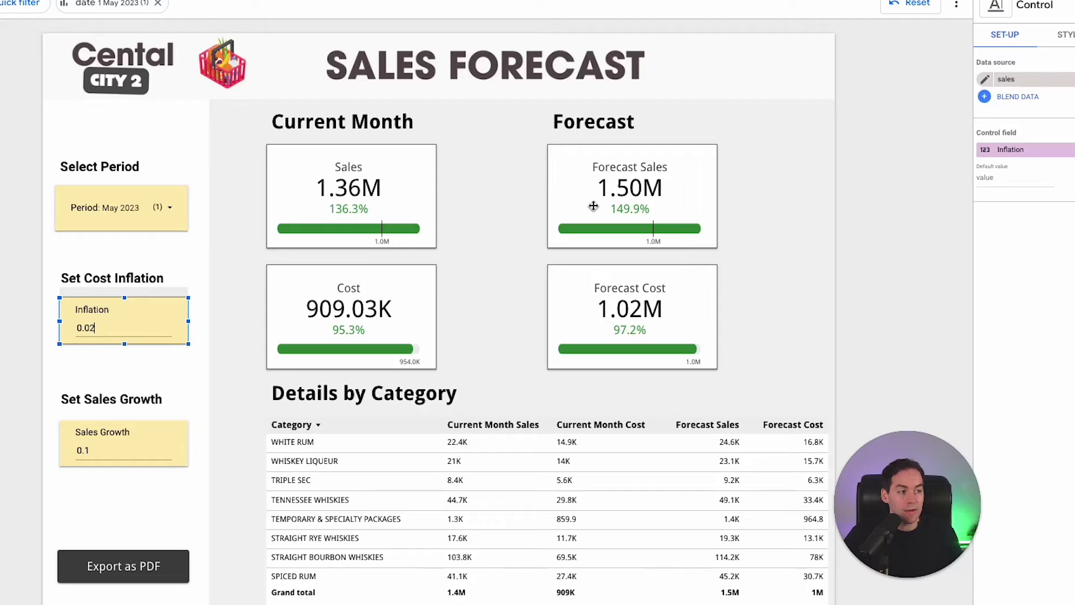
pyautogui.click(126, 448)
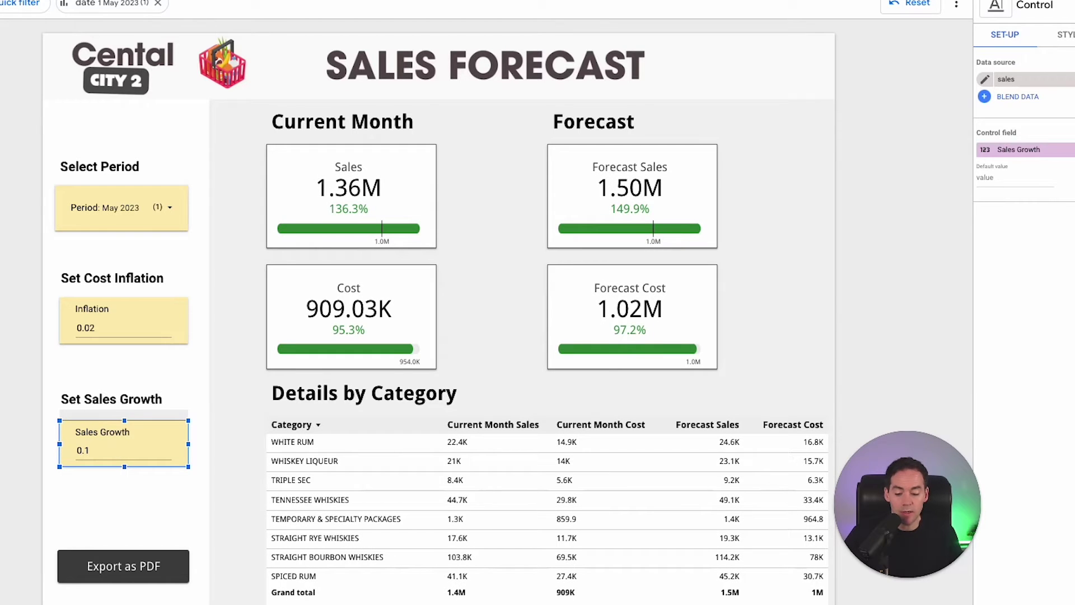
pyautogui.write('1')
pyautogui.press('Return')
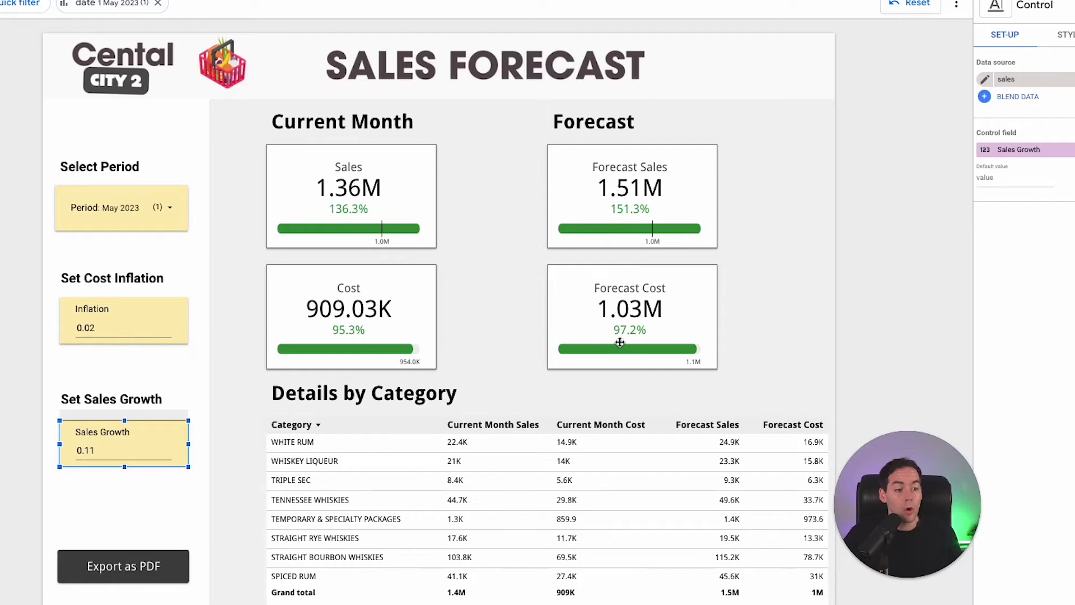
pyautogui.click(669, 330)
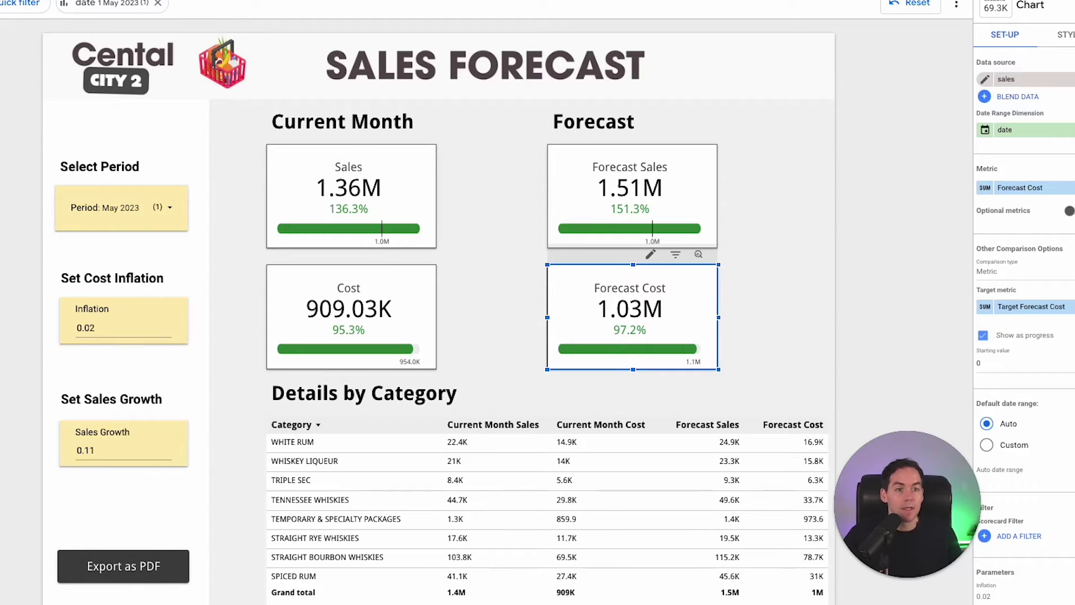
# Reload the dashboard and start a new parameter in the sales data source.
pyautogui.press('F5')
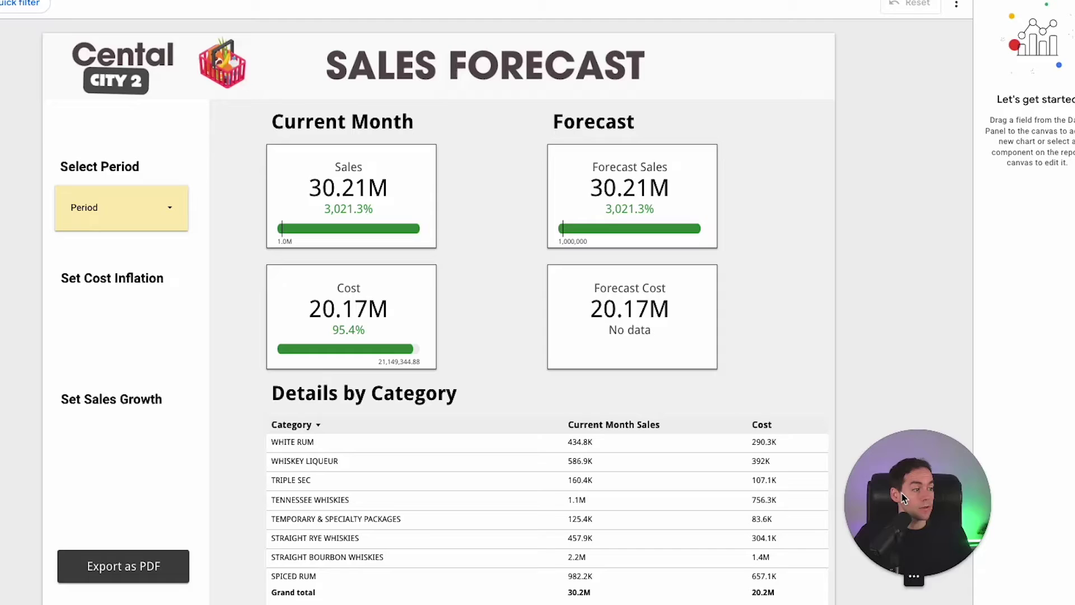
pyautogui.moveTo(898, 493); pyautogui.dragTo(887, 453)
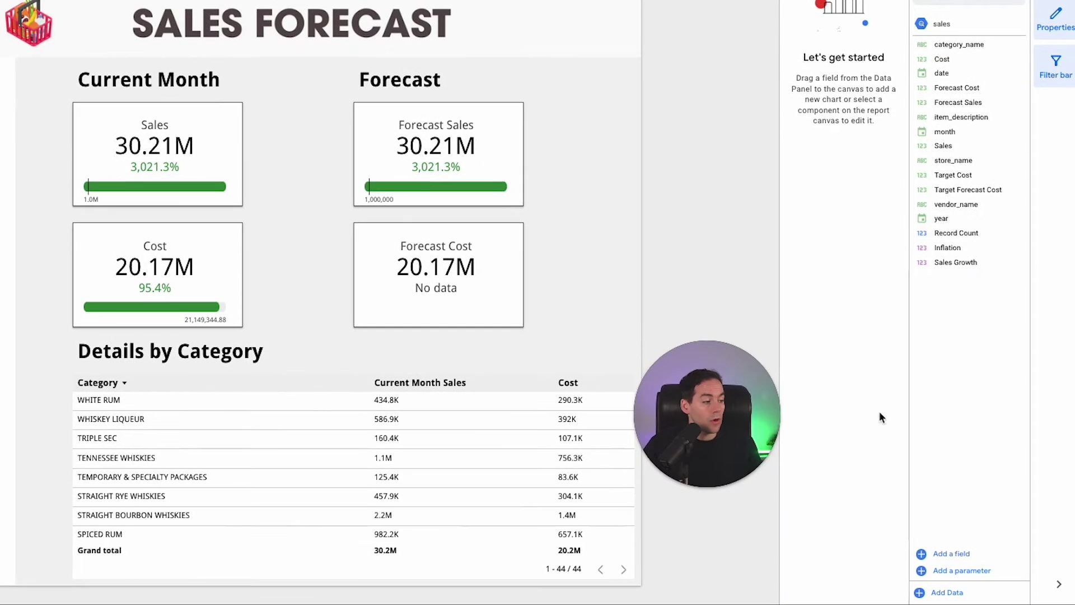
pyautogui.click(947, 570)
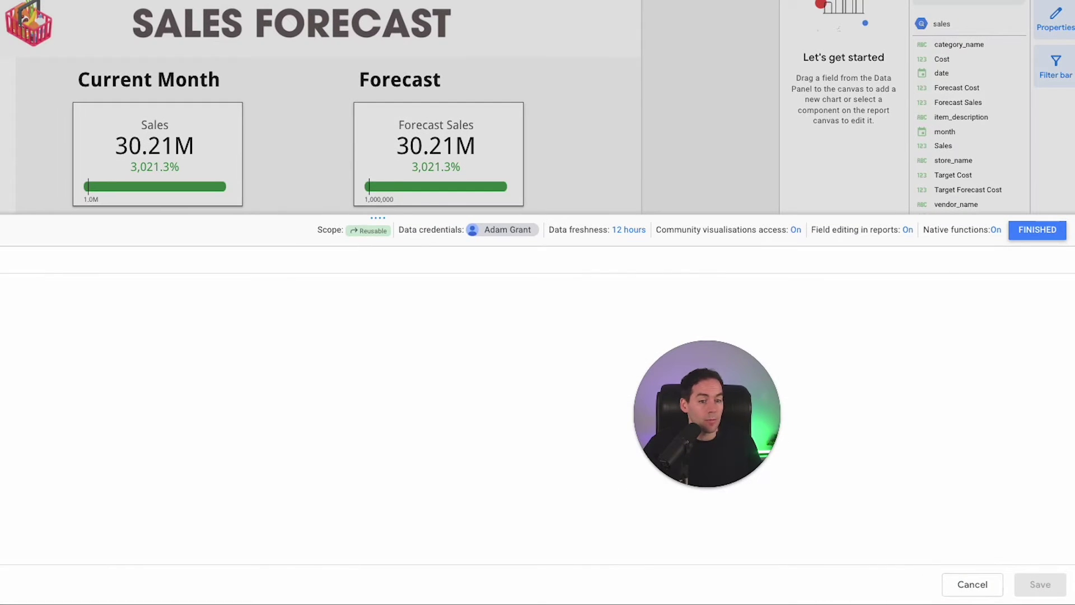
# Create a Cost Growth parameter of type Number (decimal), ranging from -1 to 1, and save it.
pyautogui.click(116, 348)
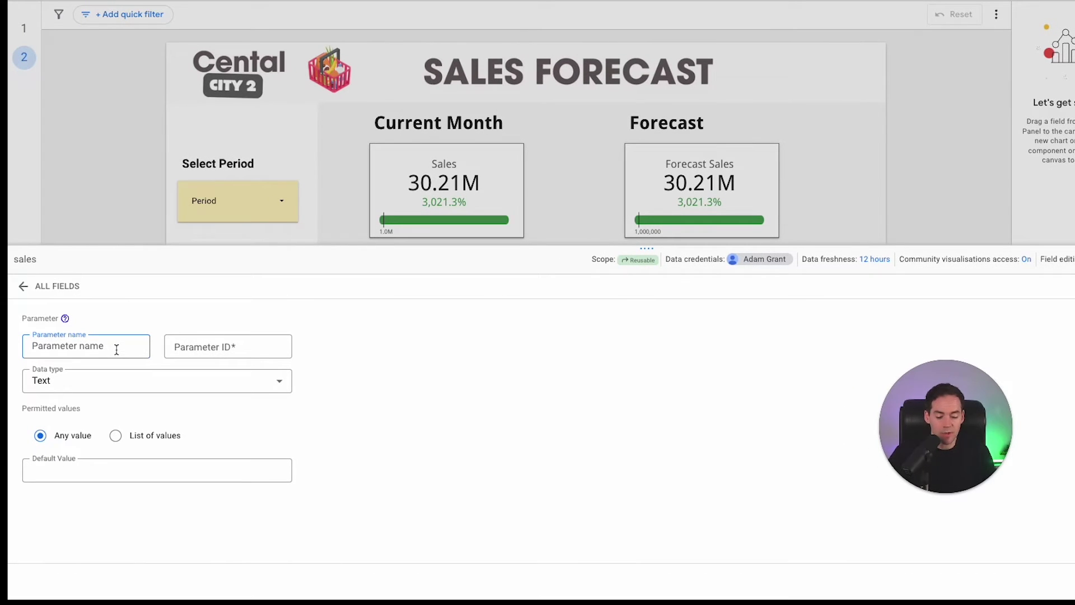
pyautogui.write('Cost ')
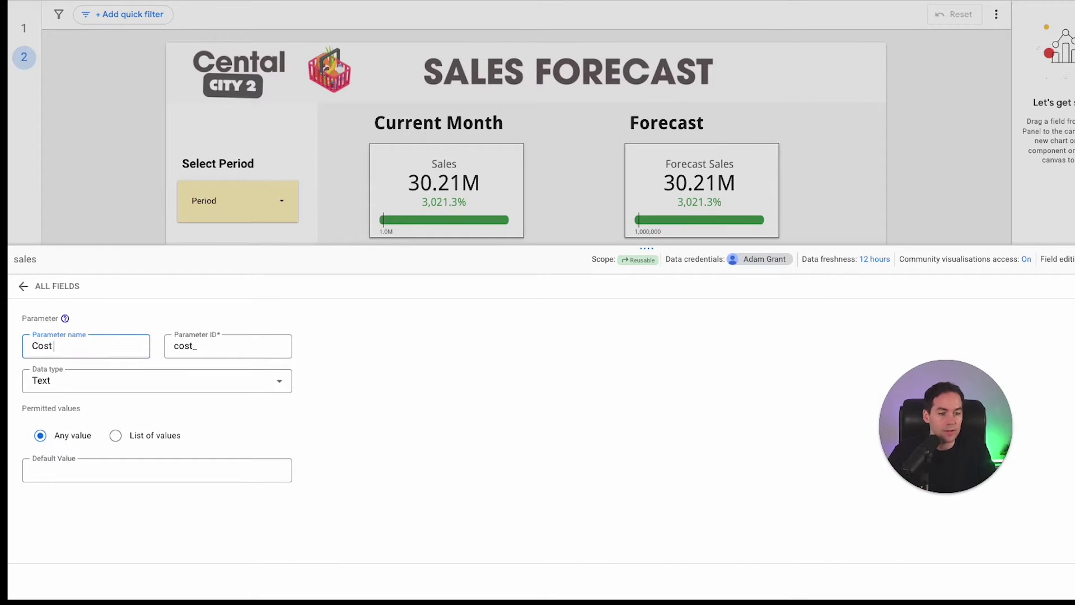
pyautogui.write('Growth')
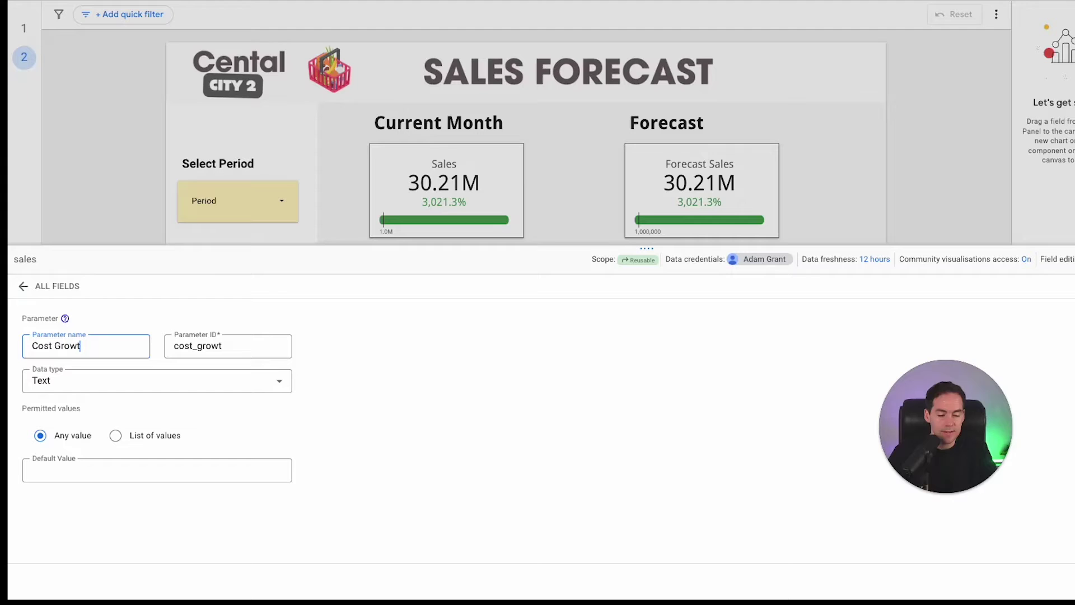
pyautogui.click(88, 392)
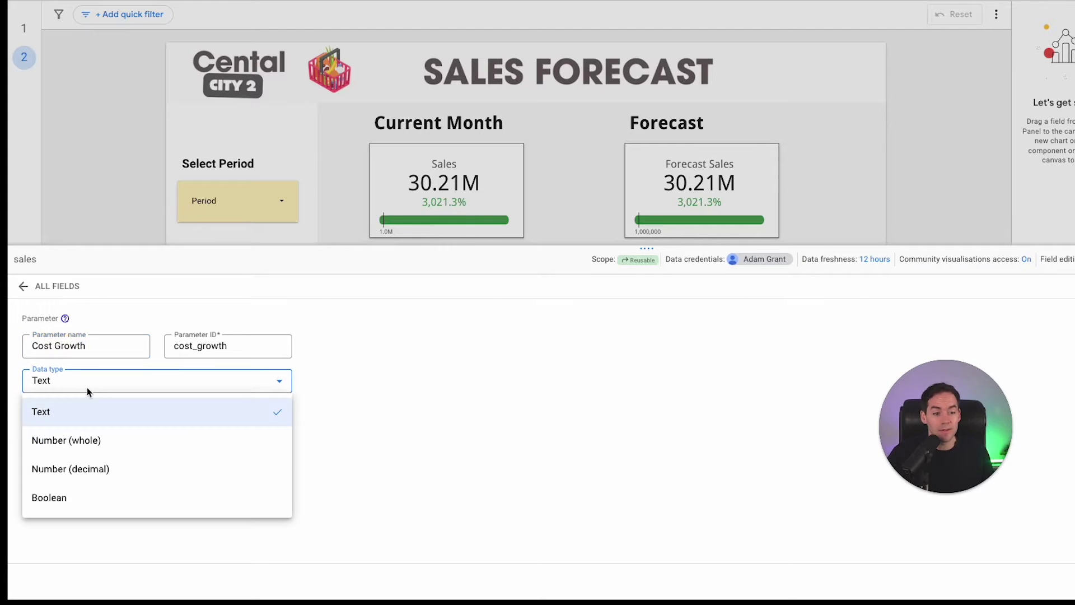
pyautogui.click(102, 471)
pyautogui.click(205, 436)
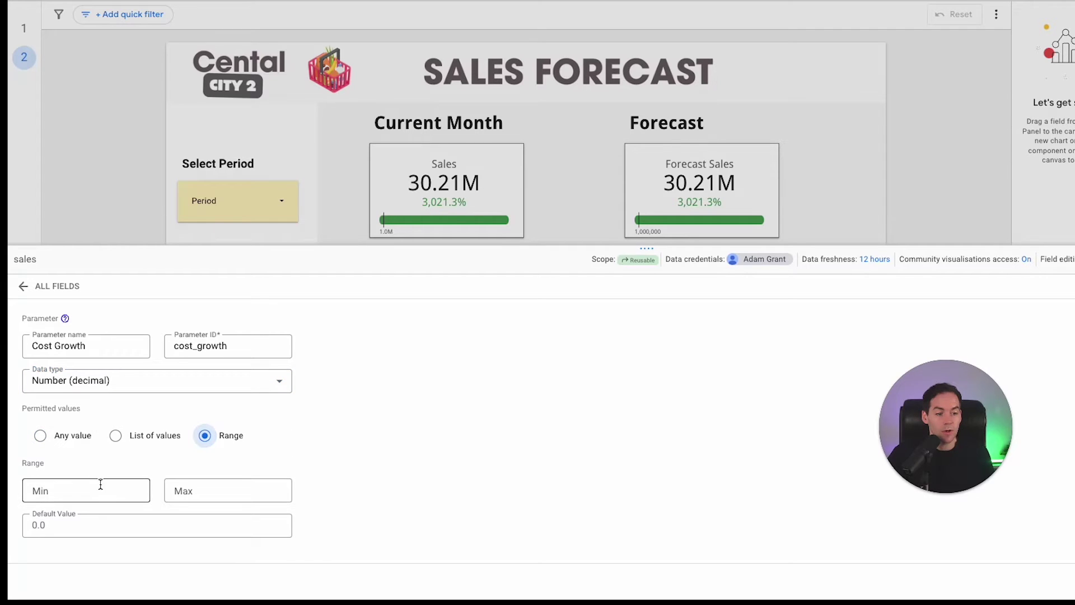
pyautogui.click(99, 488)
pyautogui.write('-1')
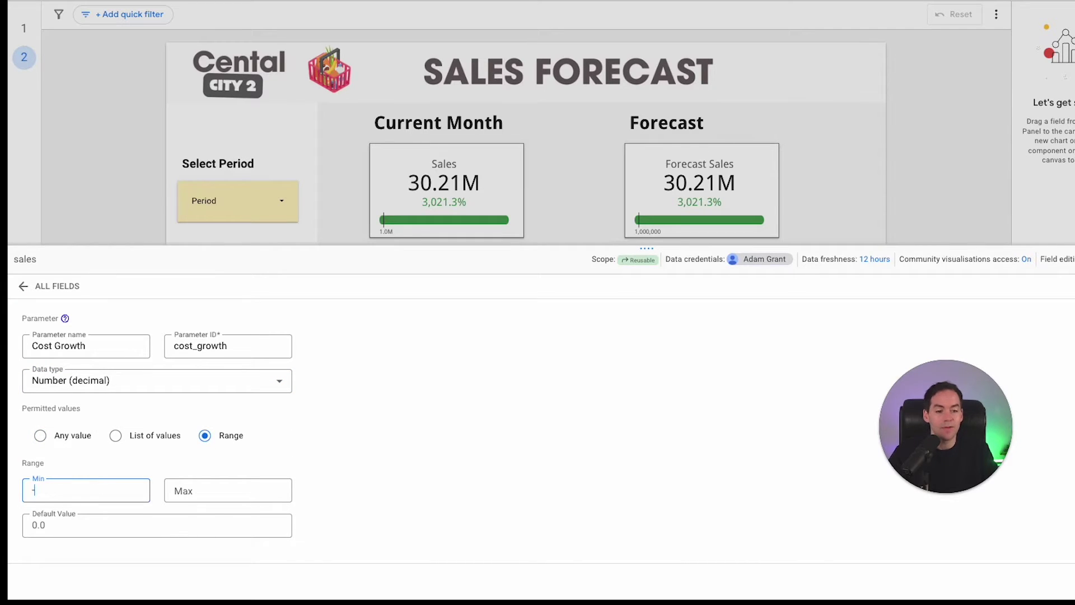
pyautogui.click(204, 493)
pyautogui.write('1')
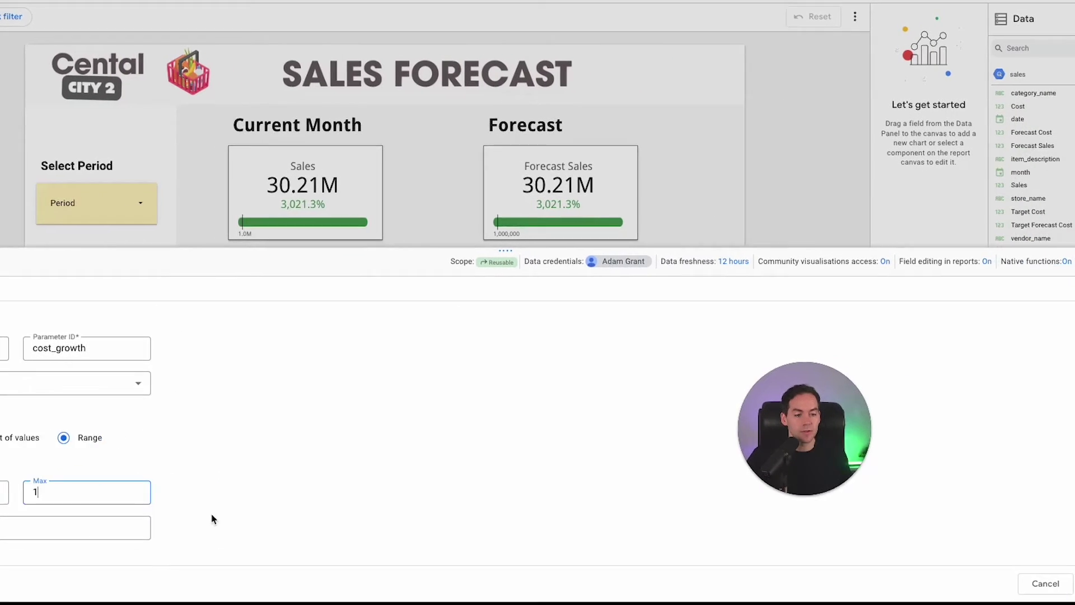
pyautogui.click(1031, 585)
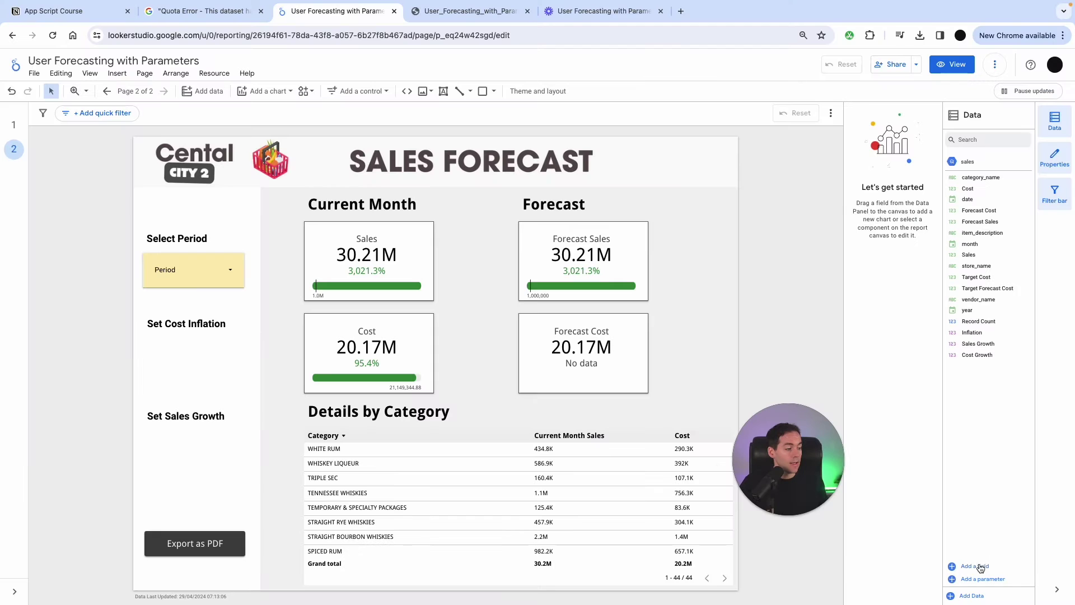
# Add a Growth parameter as Number (decimal) with a range minimum of -1.
pyautogui.click(981, 579)
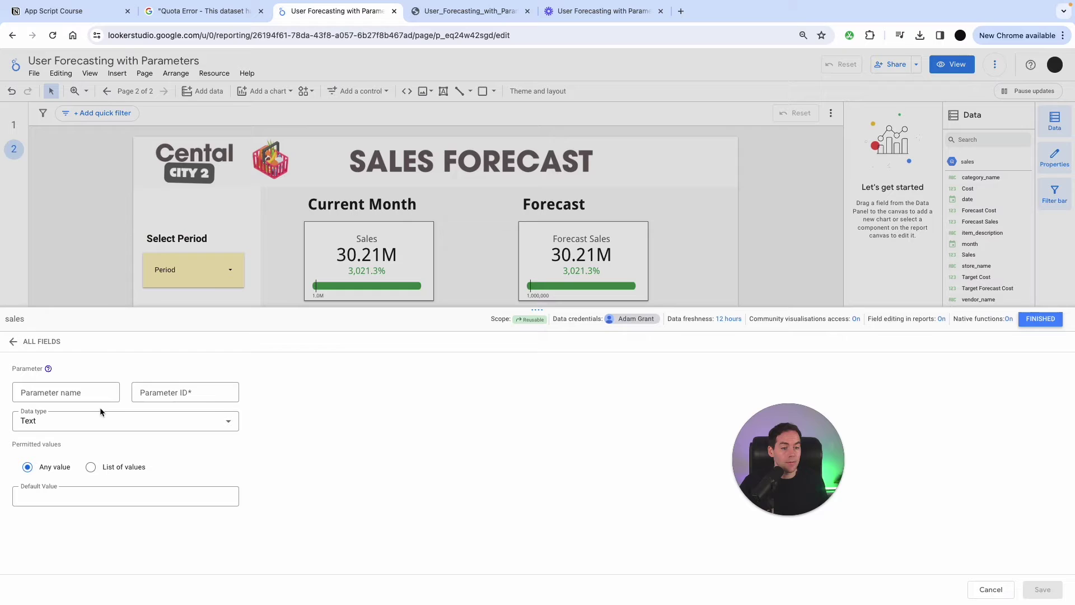
pyautogui.click(95, 394)
pyautogui.write('Growth')
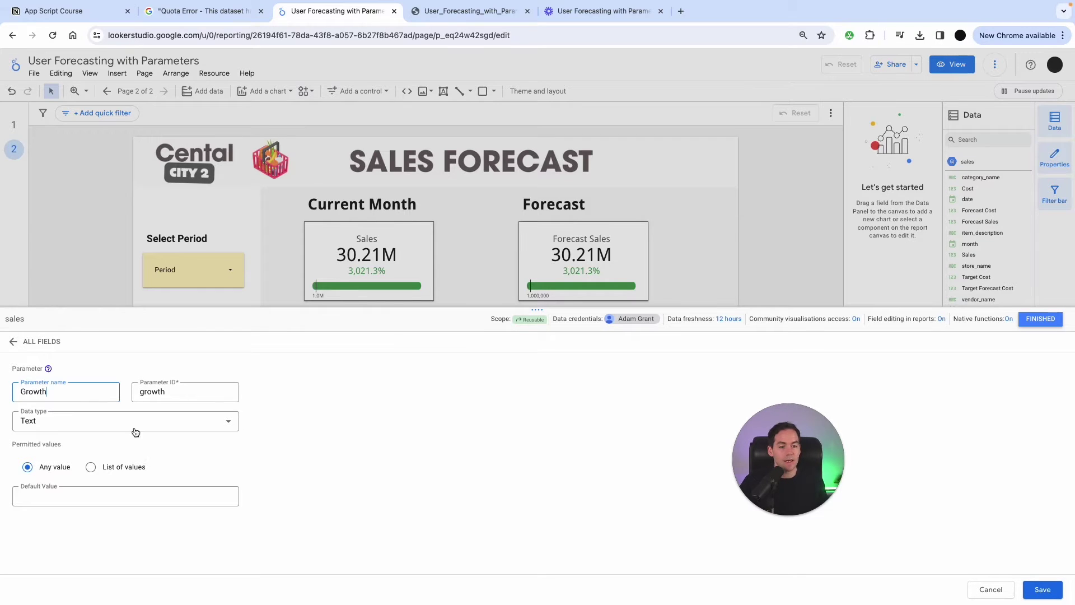
pyautogui.click(133, 423)
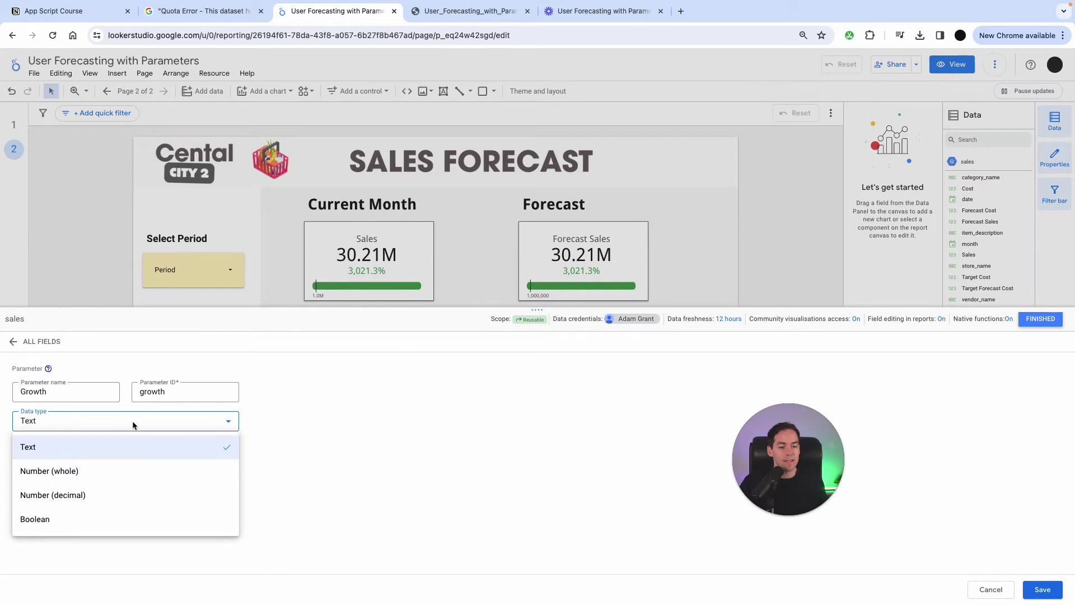
pyautogui.click(108, 491)
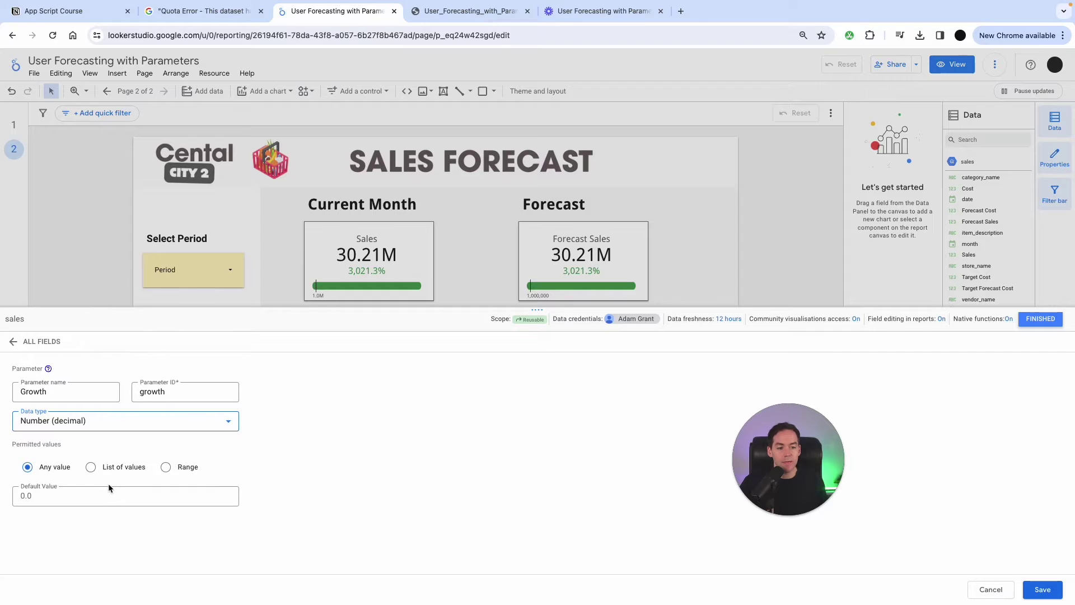
pyautogui.click(165, 467)
pyautogui.click(80, 513)
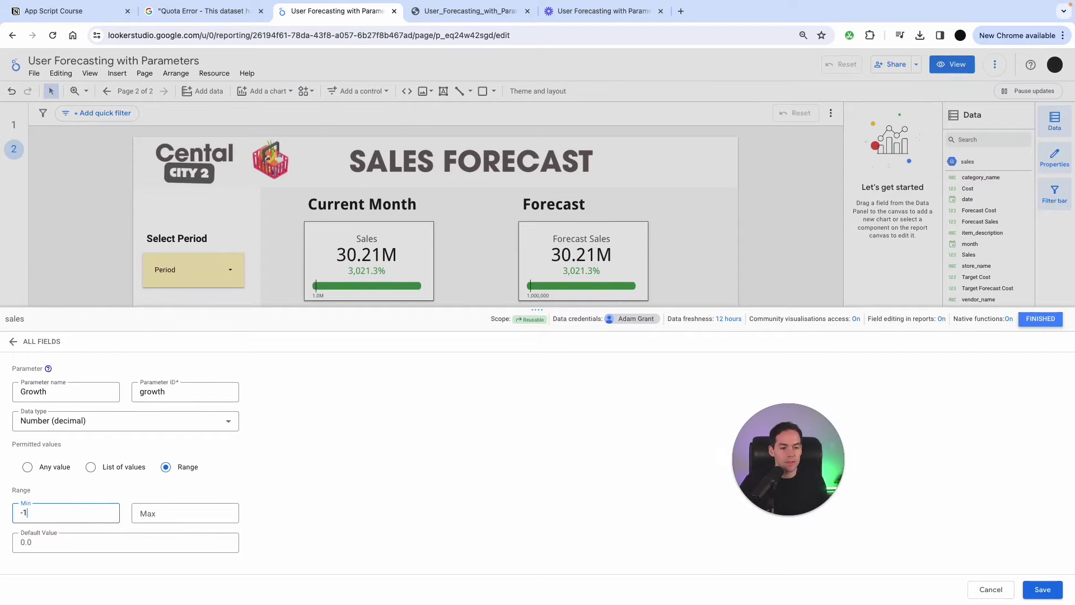
pyautogui.write('-1')
pyautogui.press('Tab')
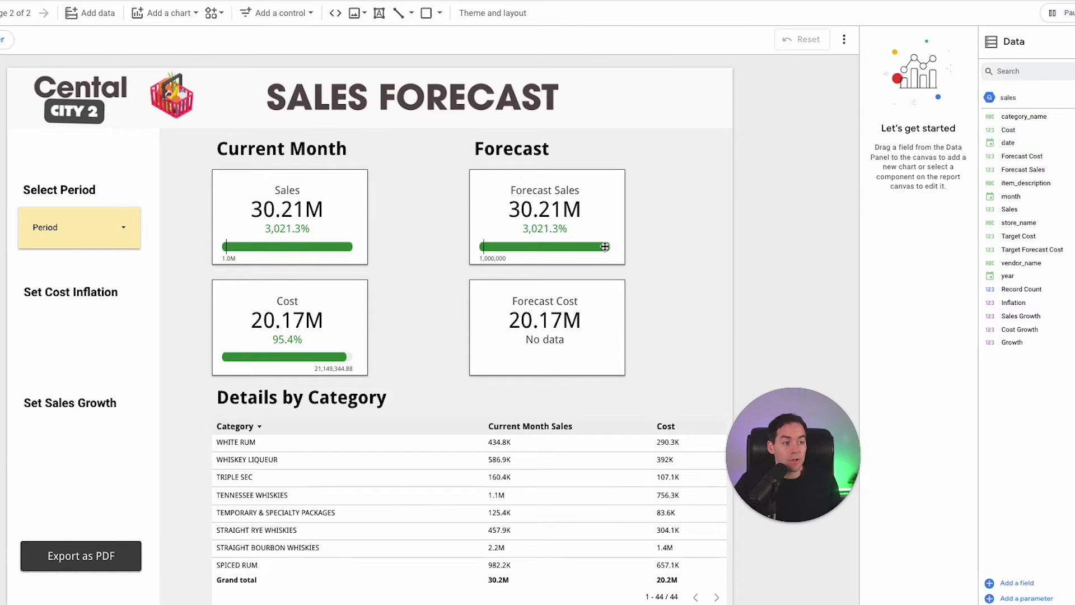
# Add a resized input box under Set Cost Inflation and bind it to the Cost Growth field.
pyautogui.click(310, 14)
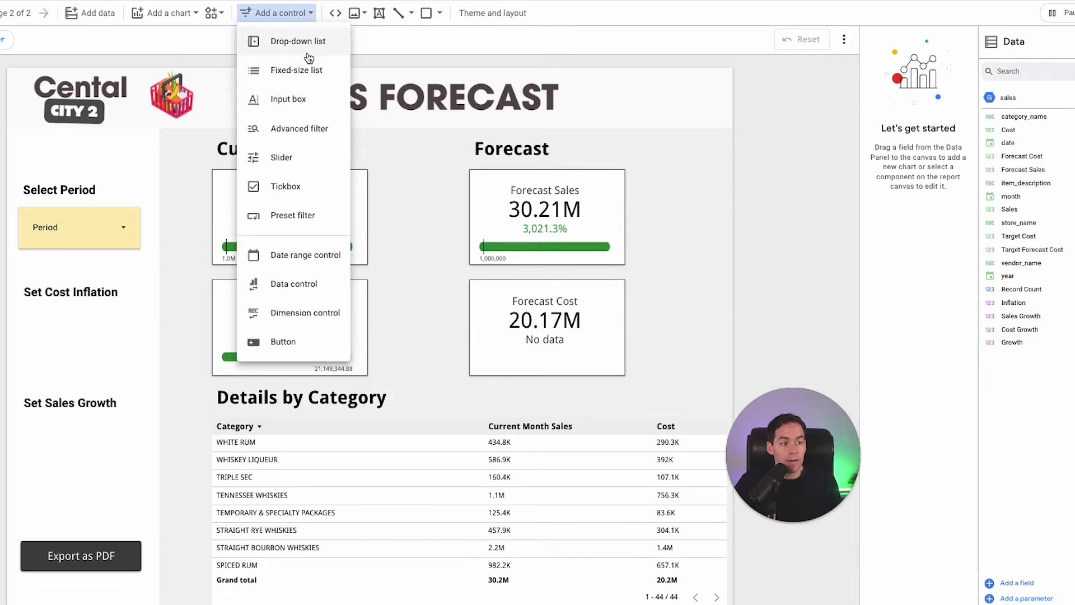
pyautogui.click(297, 99)
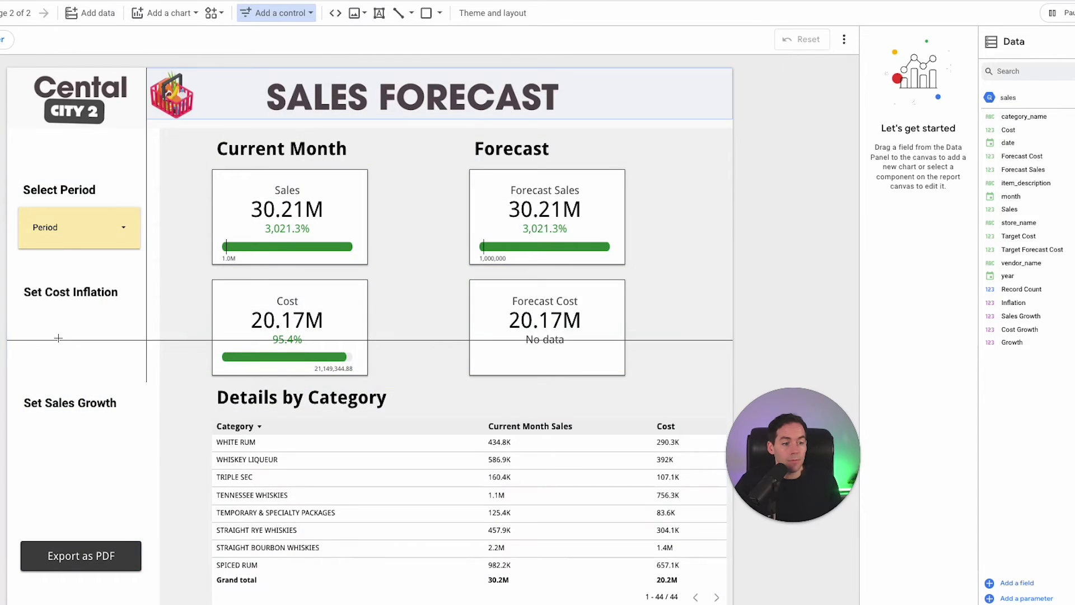
pyautogui.click(49, 326)
pyautogui.moveTo(109, 346); pyautogui.dragTo(79, 325)
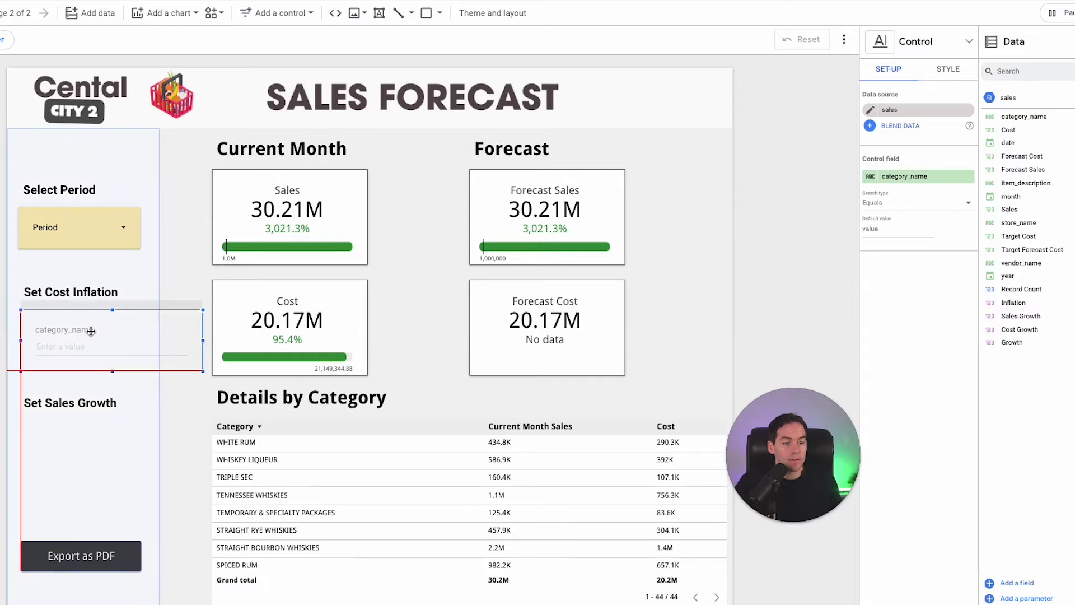
pyautogui.moveTo(204, 377); pyautogui.dragTo(146, 361)
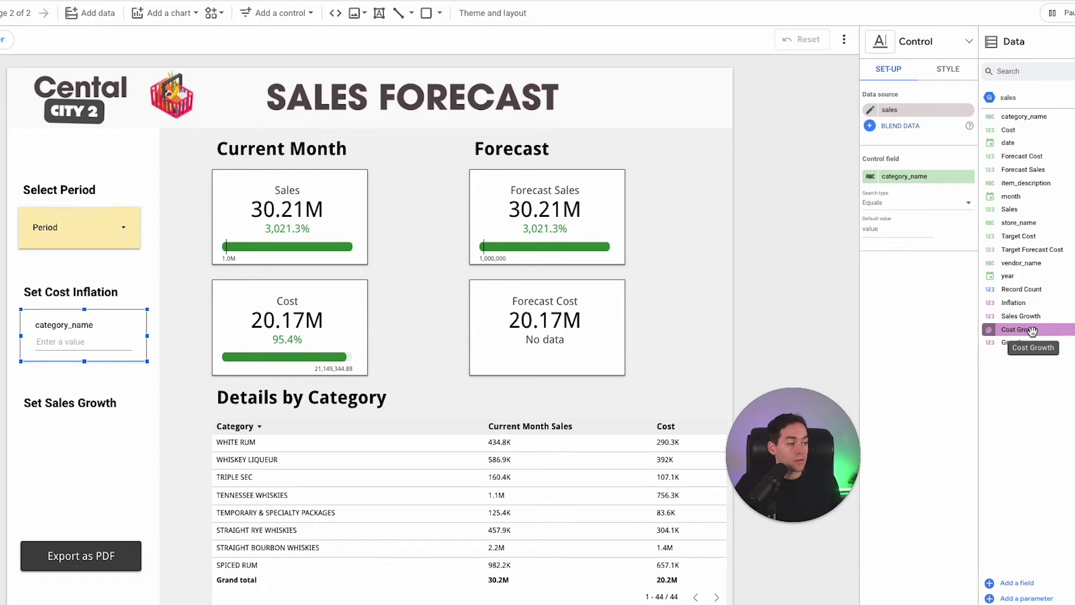
pyautogui.moveTo(1034, 333); pyautogui.dragTo(926, 182)
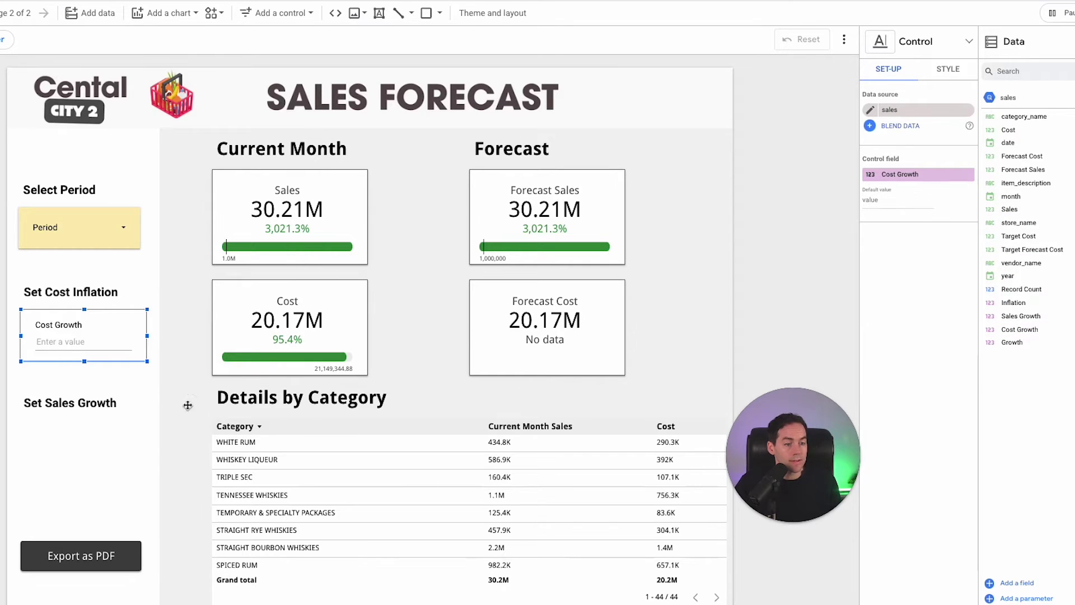
pyautogui.click(71, 347)
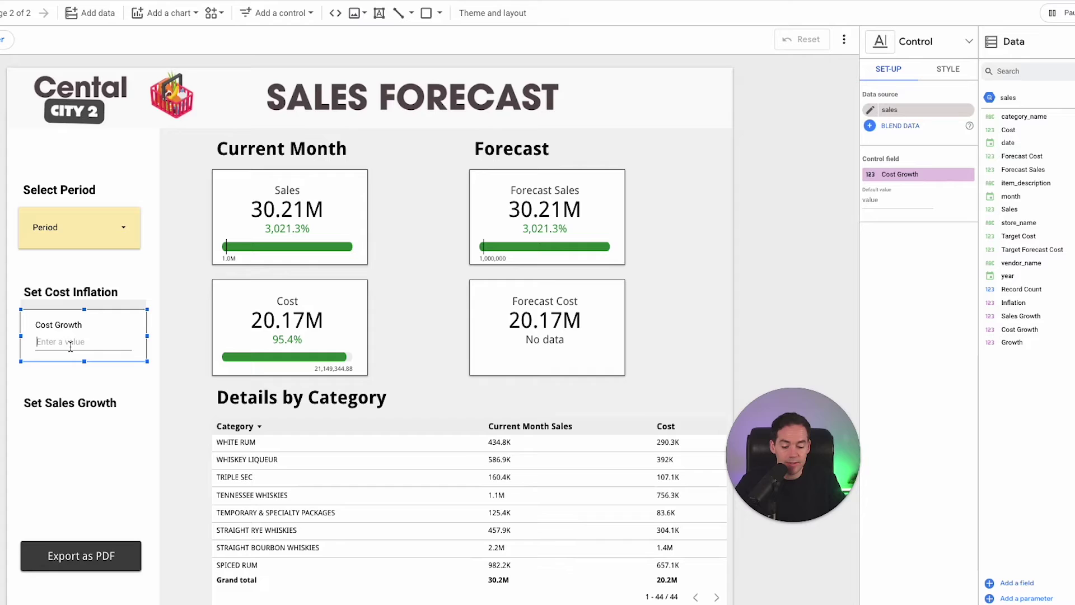
# Add an input box under Set Sales Growth bound to the Growth field.
pyautogui.click(311, 14)
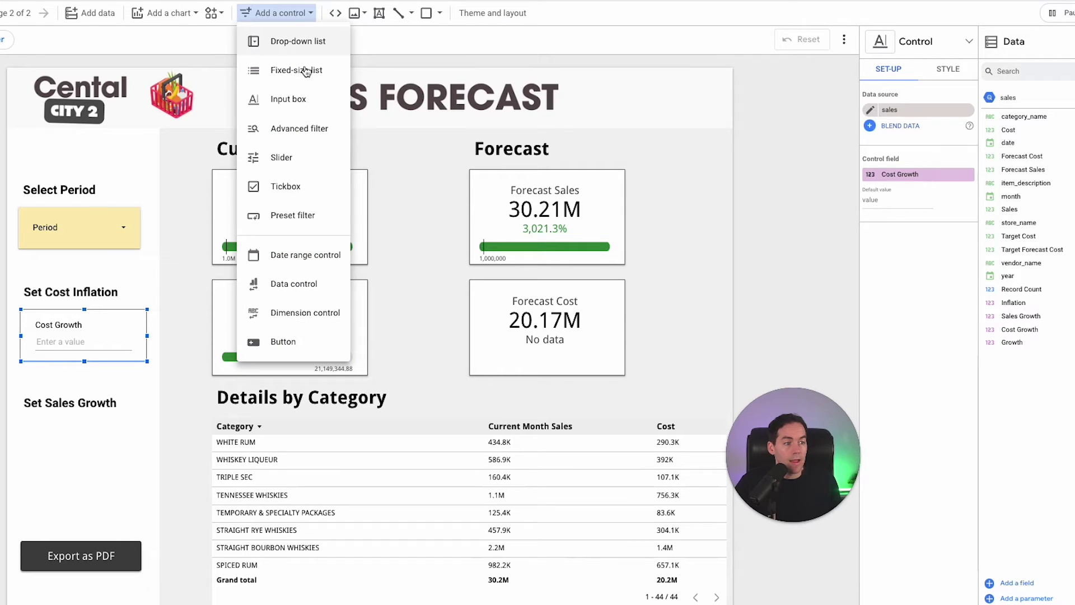
pyautogui.click(289, 99)
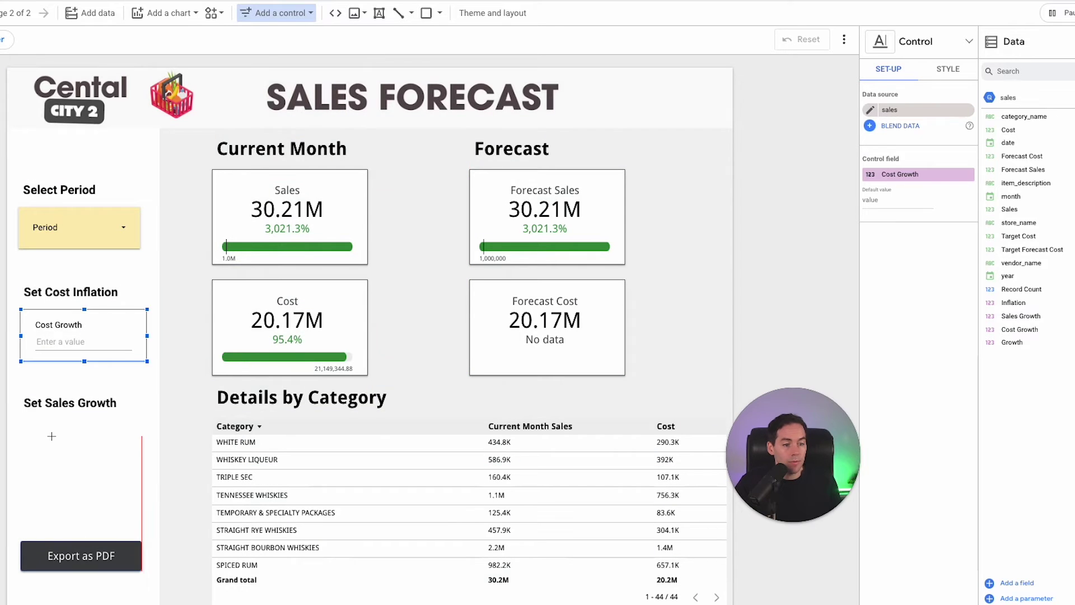
pyautogui.click(22, 424)
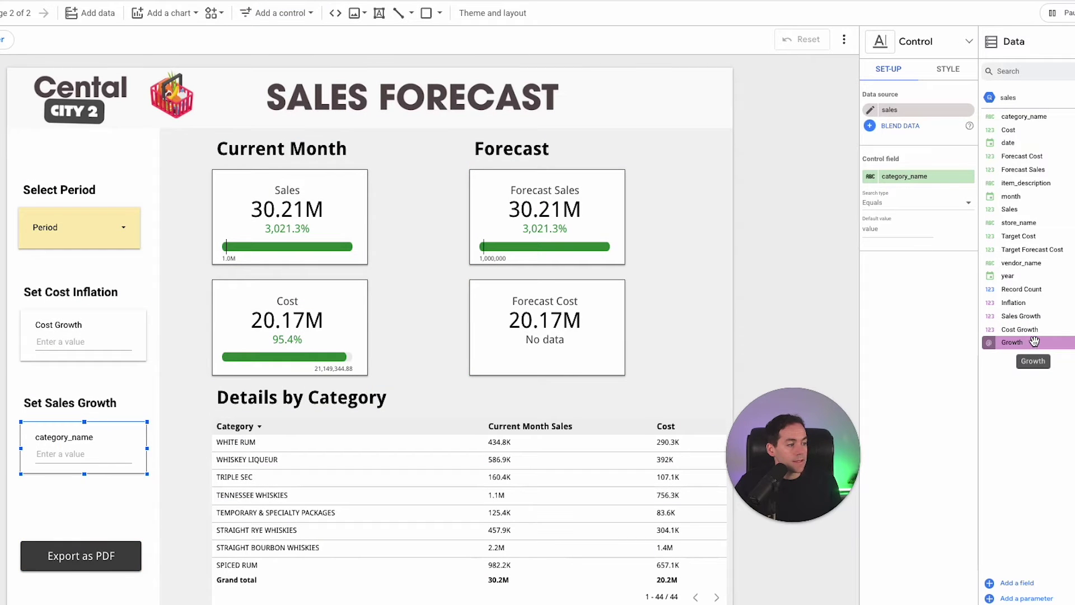
pyautogui.moveTo(1035, 344); pyautogui.dragTo(923, 183)
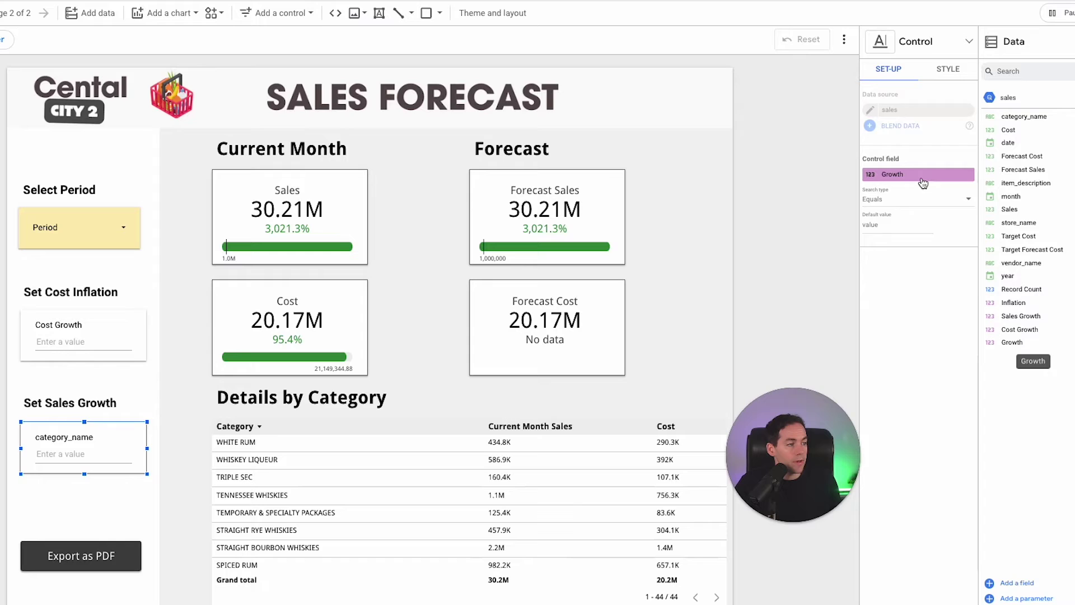
pyautogui.click(98, 340)
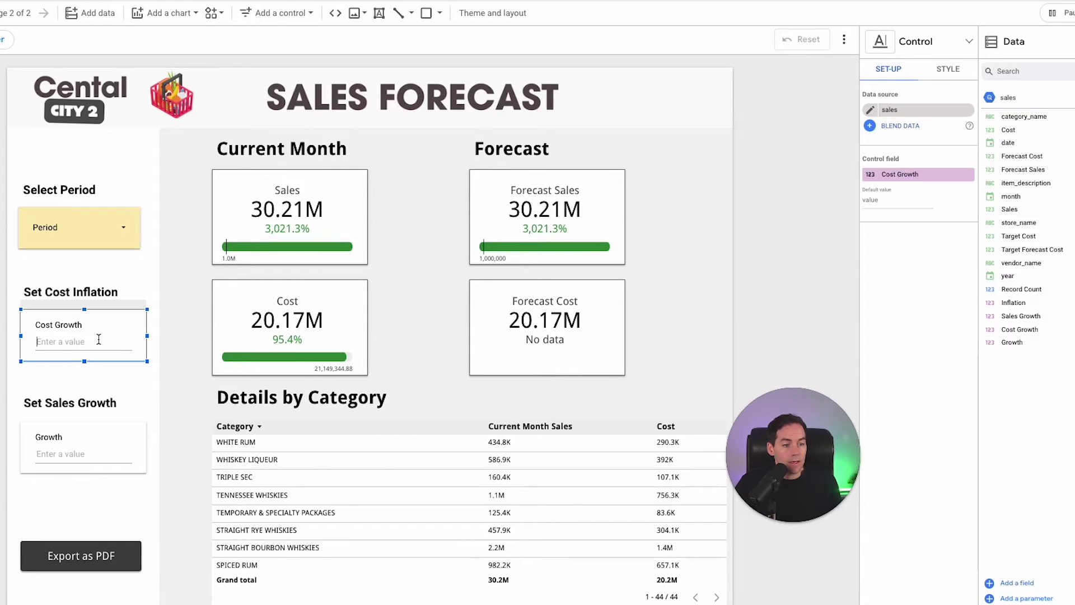
pyautogui.click(990, 252)
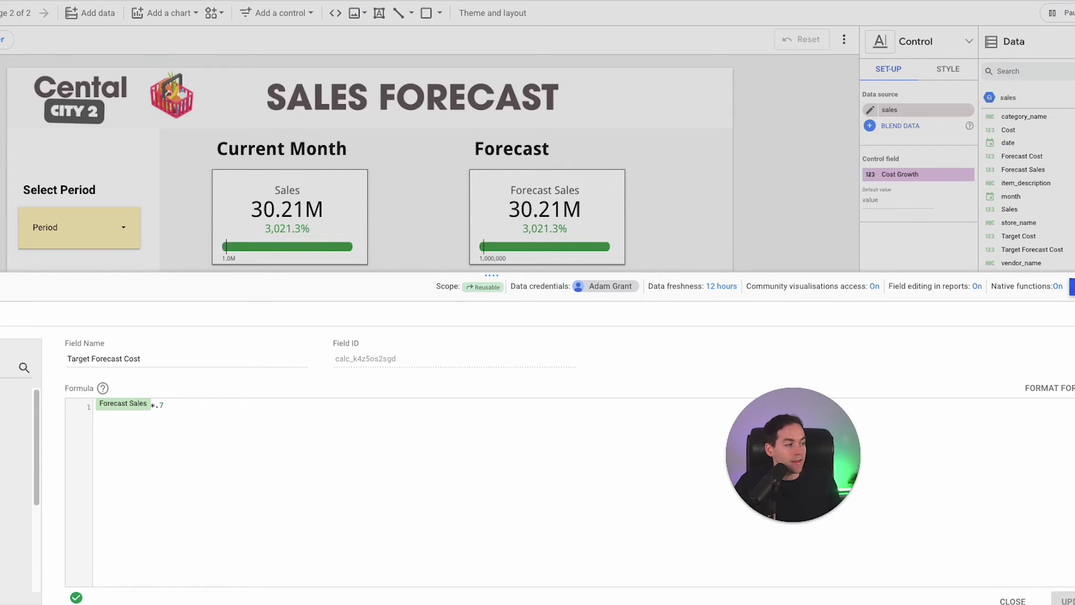
pyautogui.click(1071, 286)
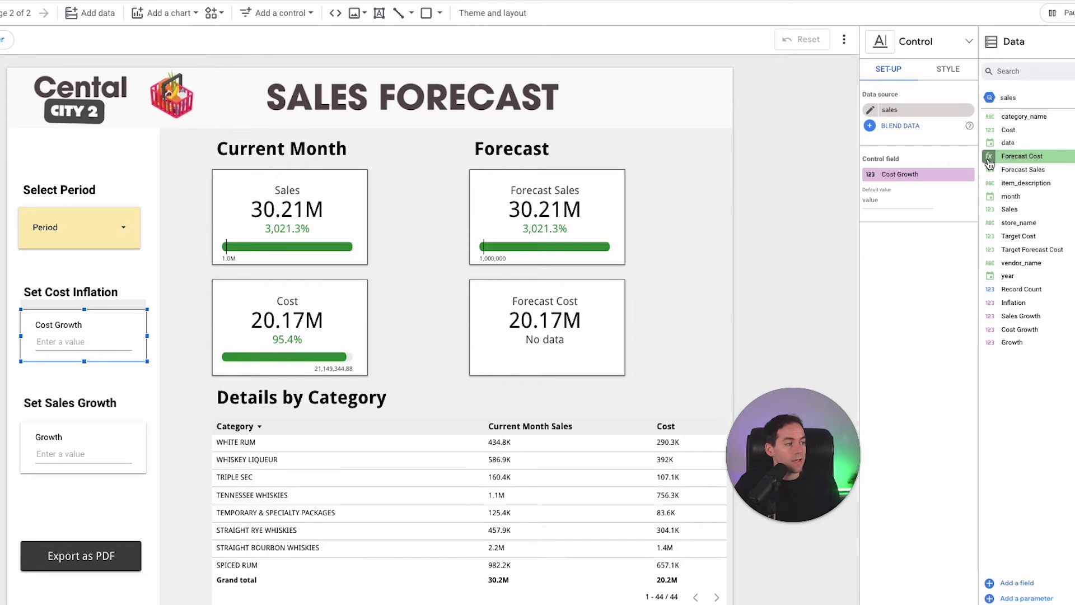
# Change the Forecast Cost formula to Cost * (1+Growth) * (1+Cost Growth) and save it.
pyautogui.click(989, 158)
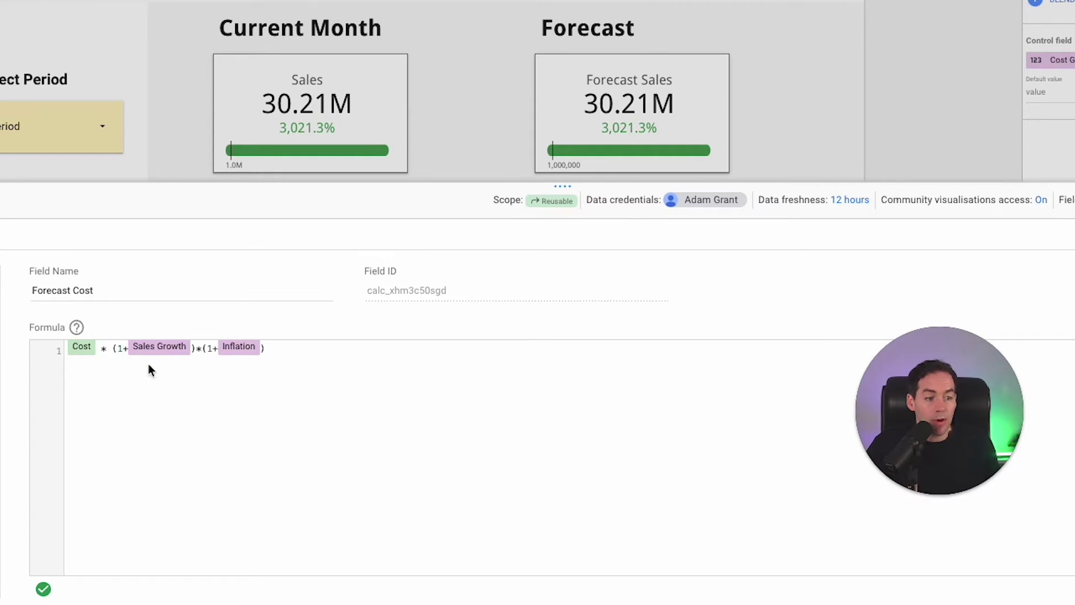
pyautogui.click(260, 348)
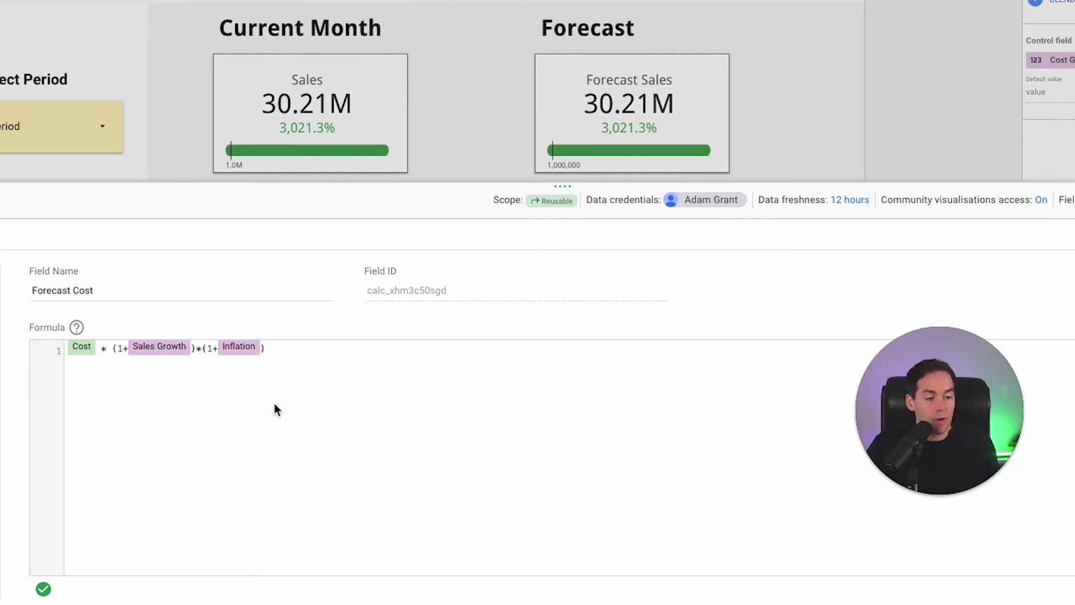
pyautogui.press('BackSpace')
pyautogui.write('Cos')
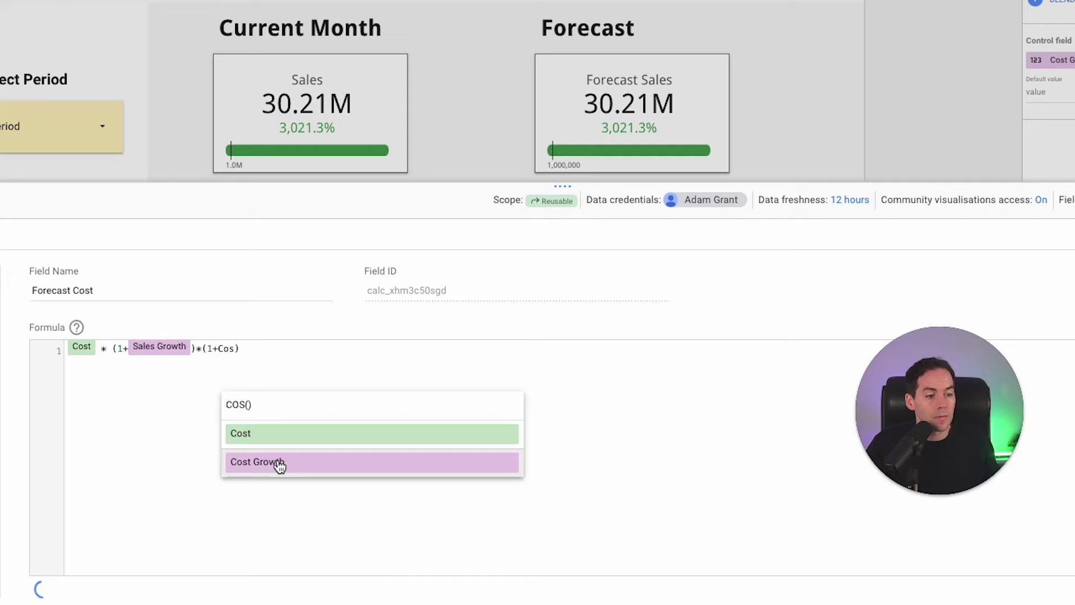
pyautogui.click(281, 464)
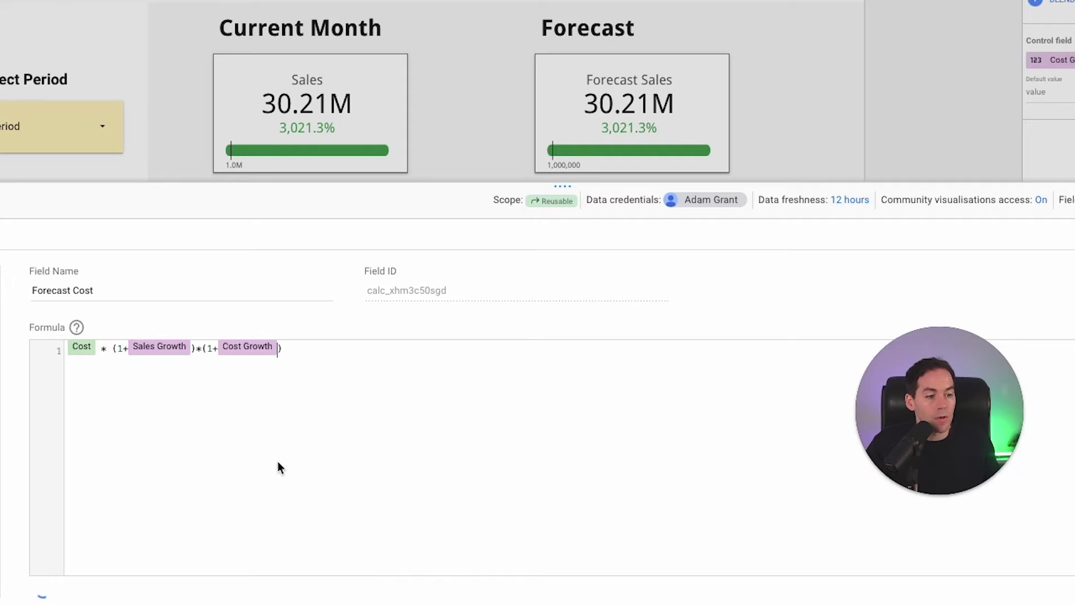
pyautogui.click(190, 347)
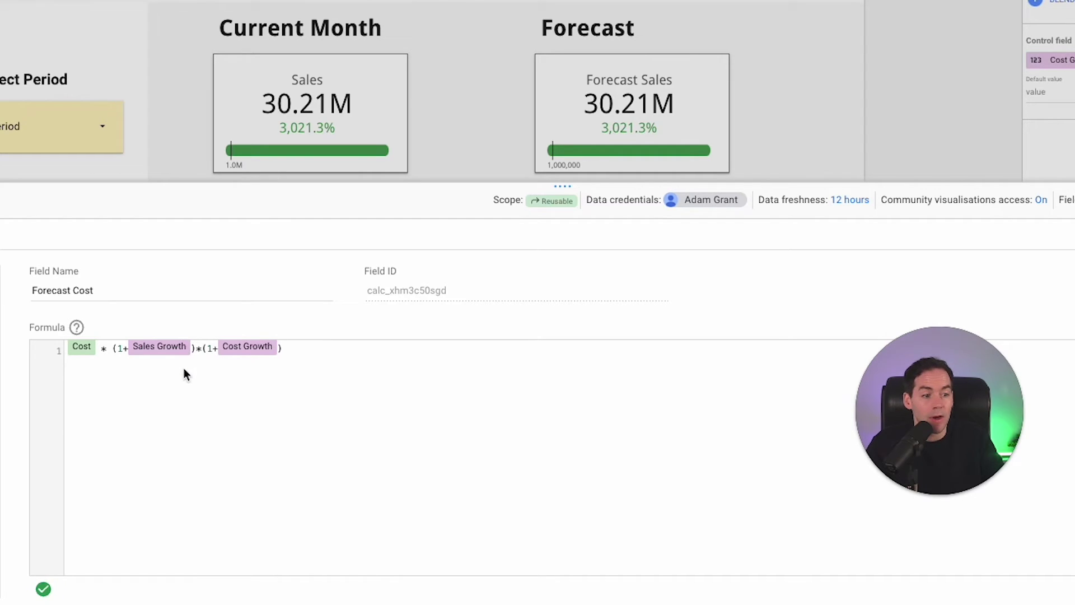
pyautogui.press('BackSpace')
pyautogui.write('G')
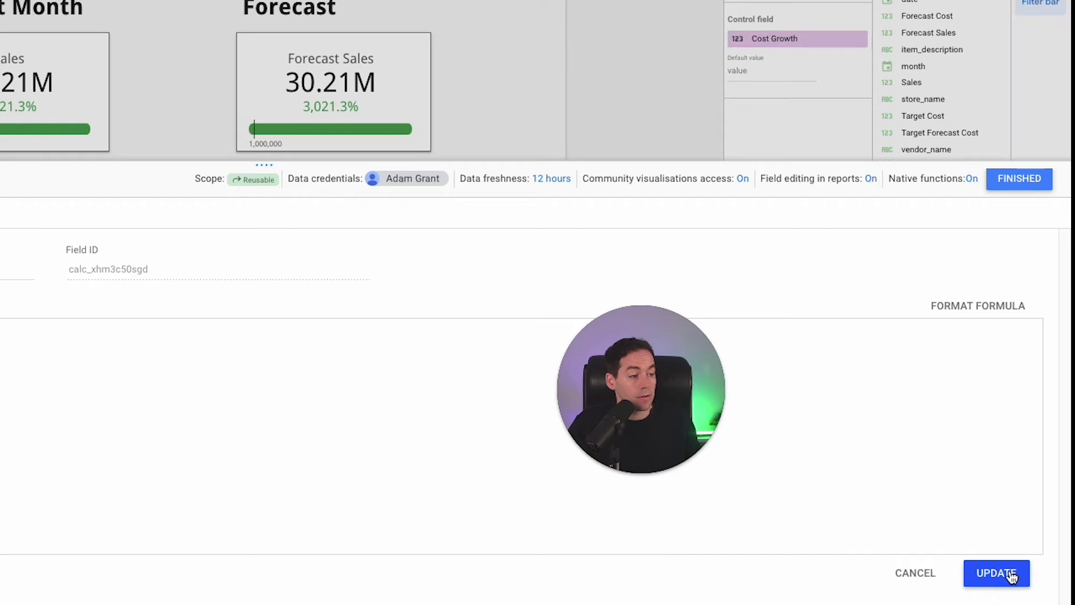
pyautogui.click(1012, 573)
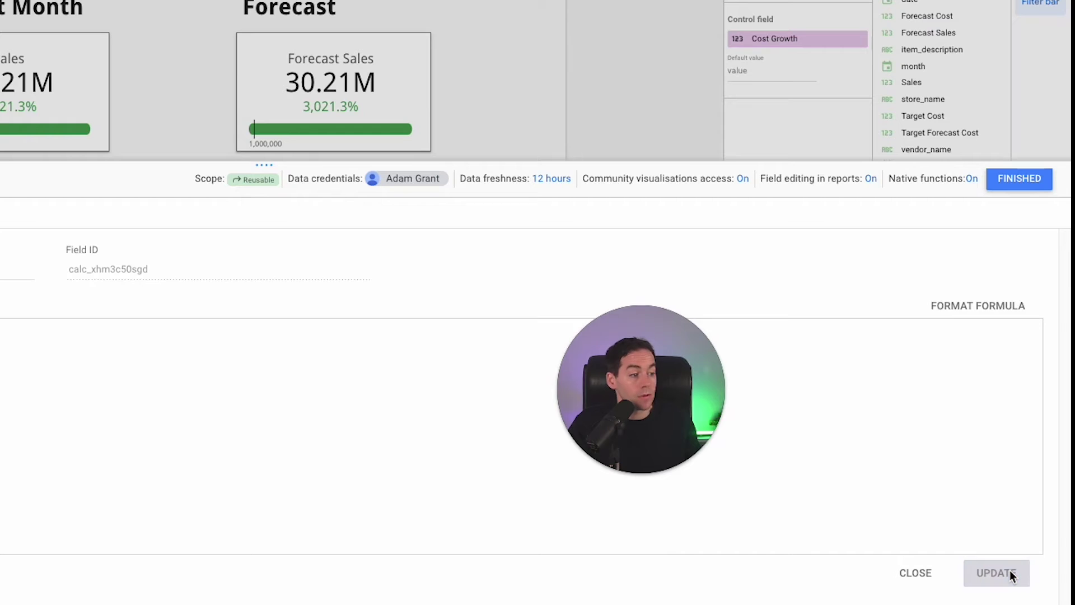
pyautogui.click(1017, 180)
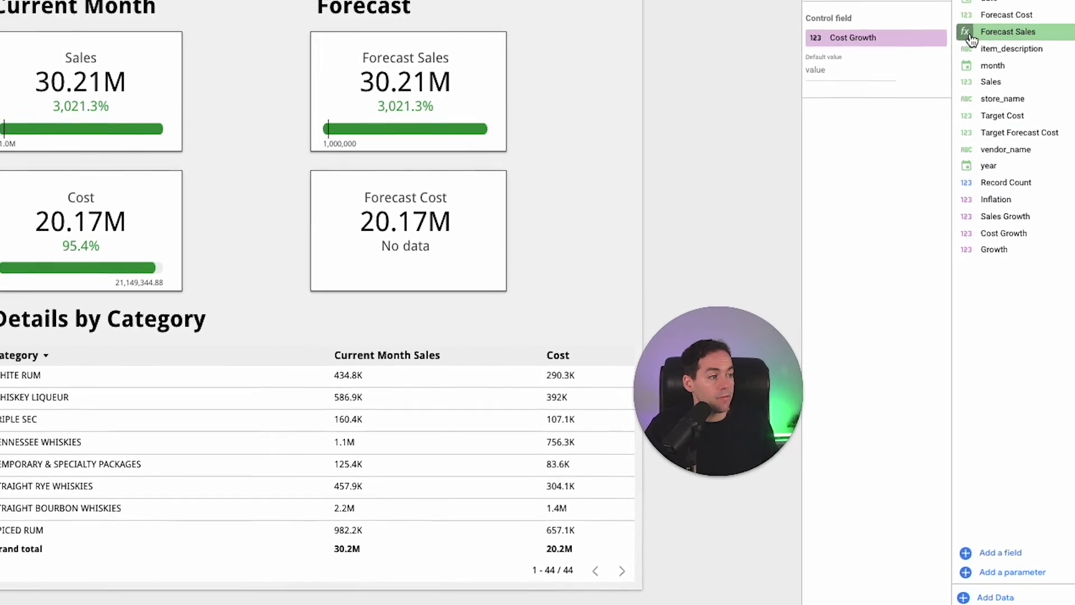
# Change the Forecast Sales formula to Sales * (1+Growth), replacing Sales Growth, and save it.
pyautogui.click(930, 32)
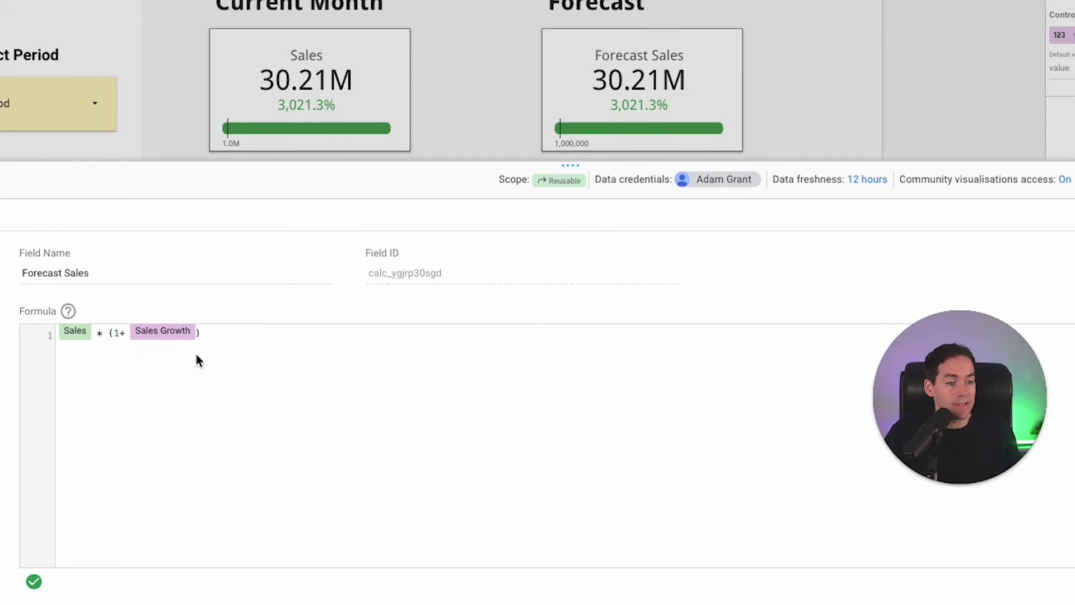
pyautogui.press('BackSpace')
pyautogui.write('G')
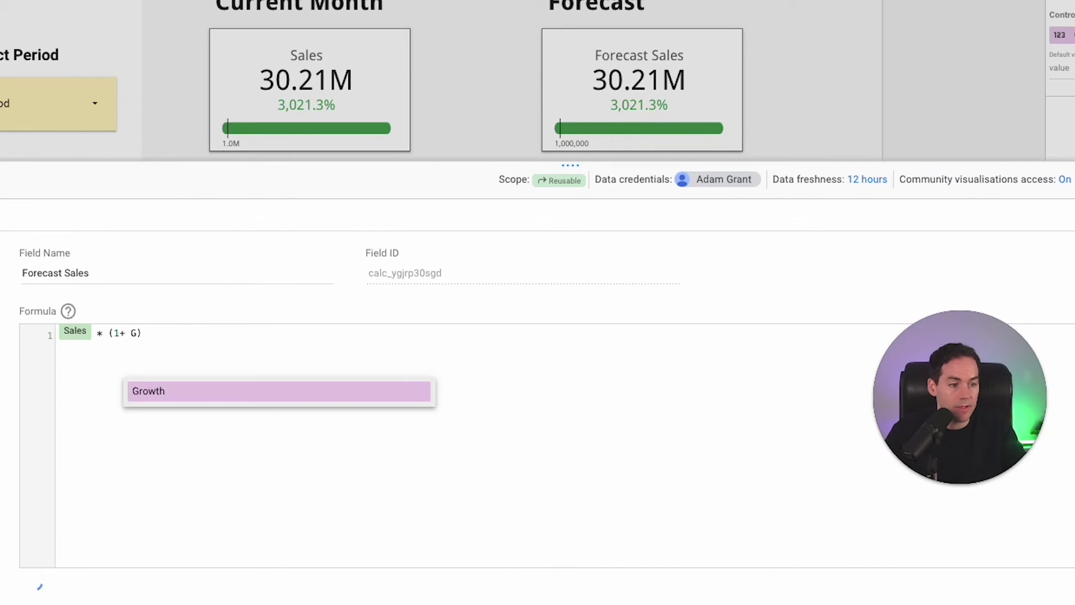
pyautogui.click(249, 401)
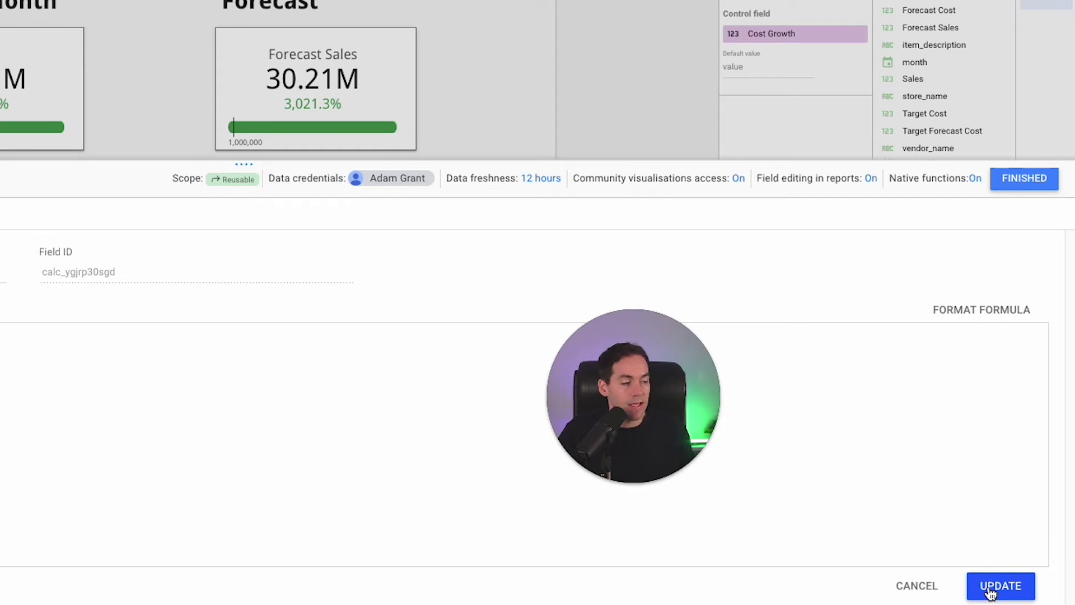
pyautogui.click(991, 588)
pyautogui.click(1022, 180)
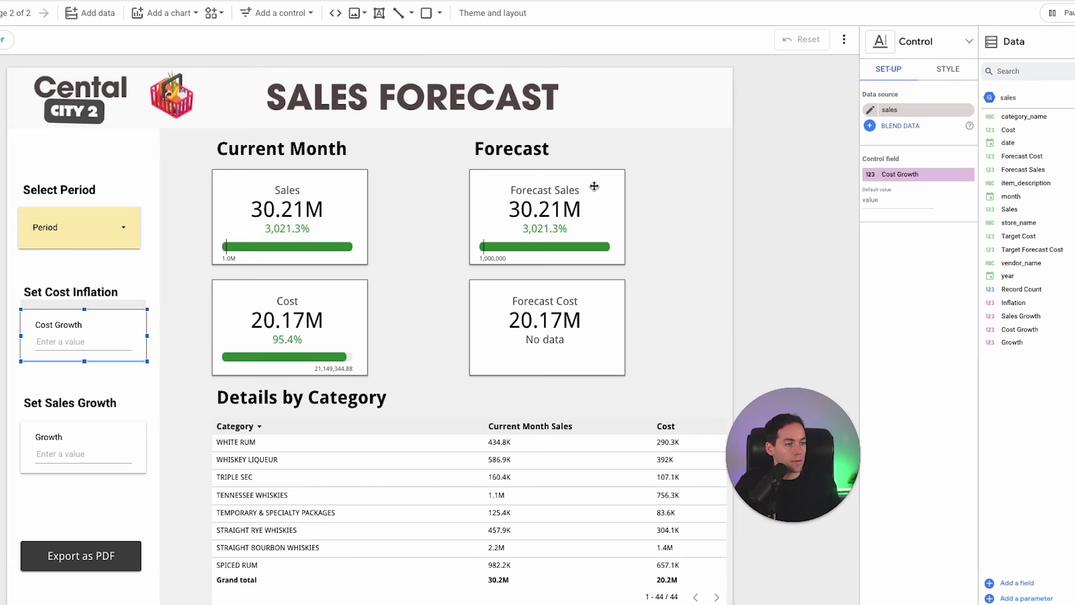
# Give the Forecast Cost scorecard Target Forecast Cost as its target metric, showing 95.4%.
pyautogui.click(594, 186)
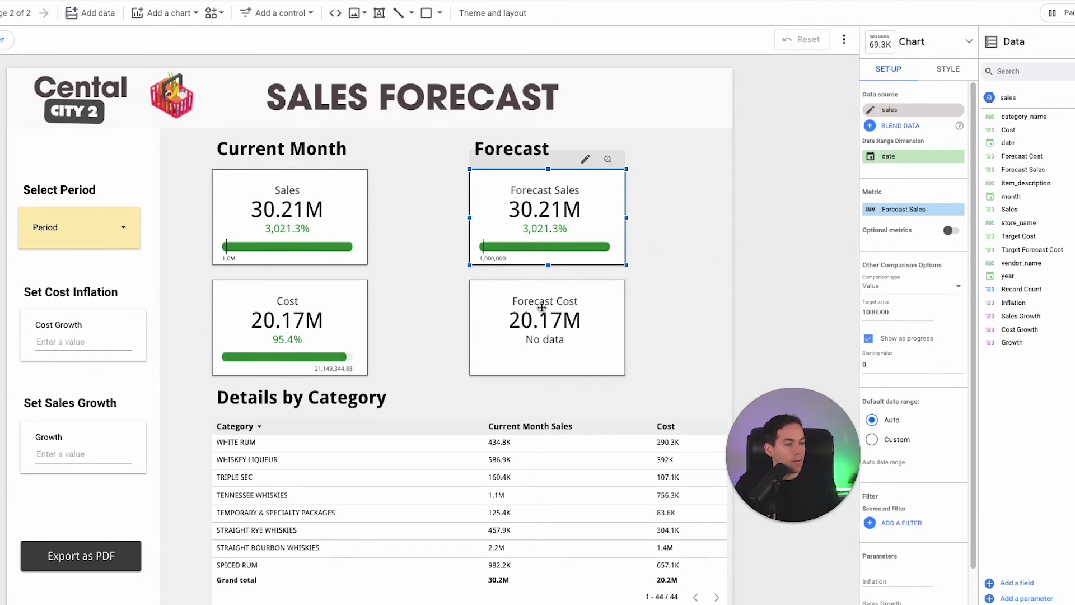
pyautogui.click(587, 312)
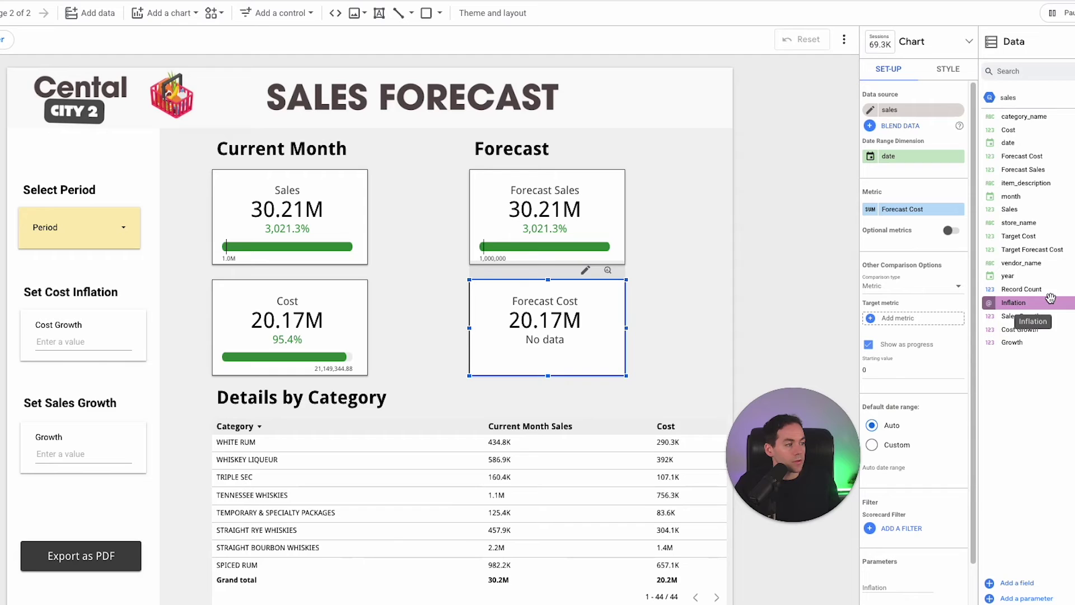
pyautogui.moveTo(1042, 250); pyautogui.dragTo(952, 318)
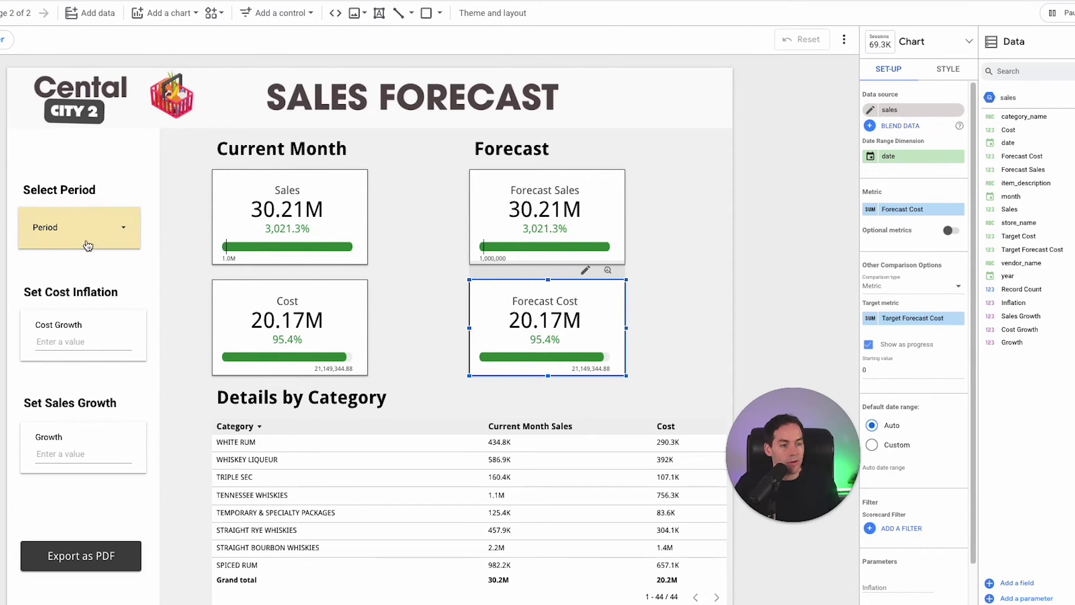
pyautogui.click(116, 225)
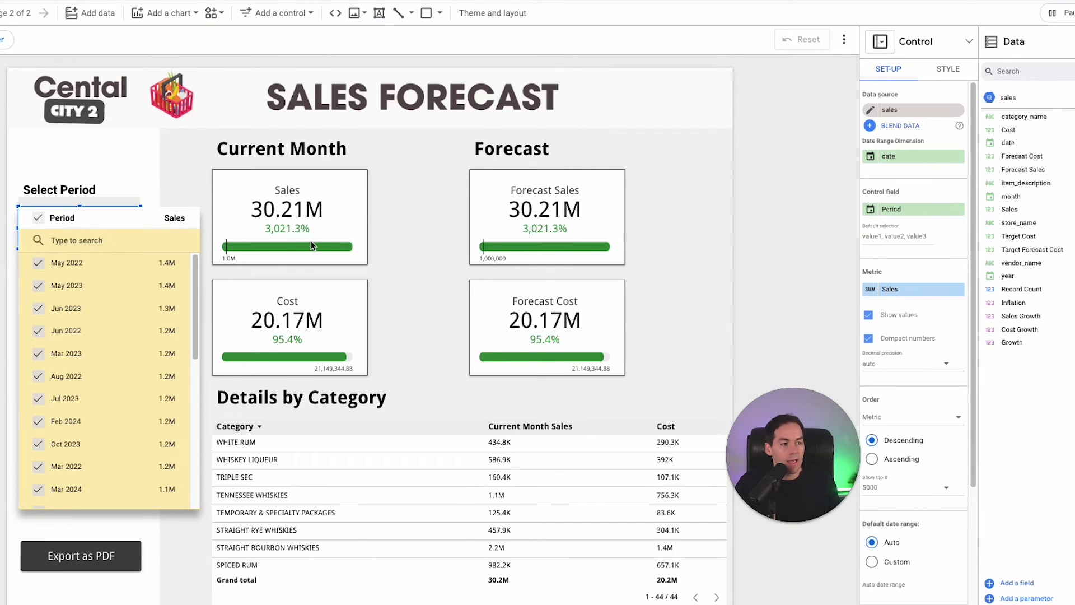
# Filter the Period control to Feb 2024 only.
pyautogui.click(39, 222)
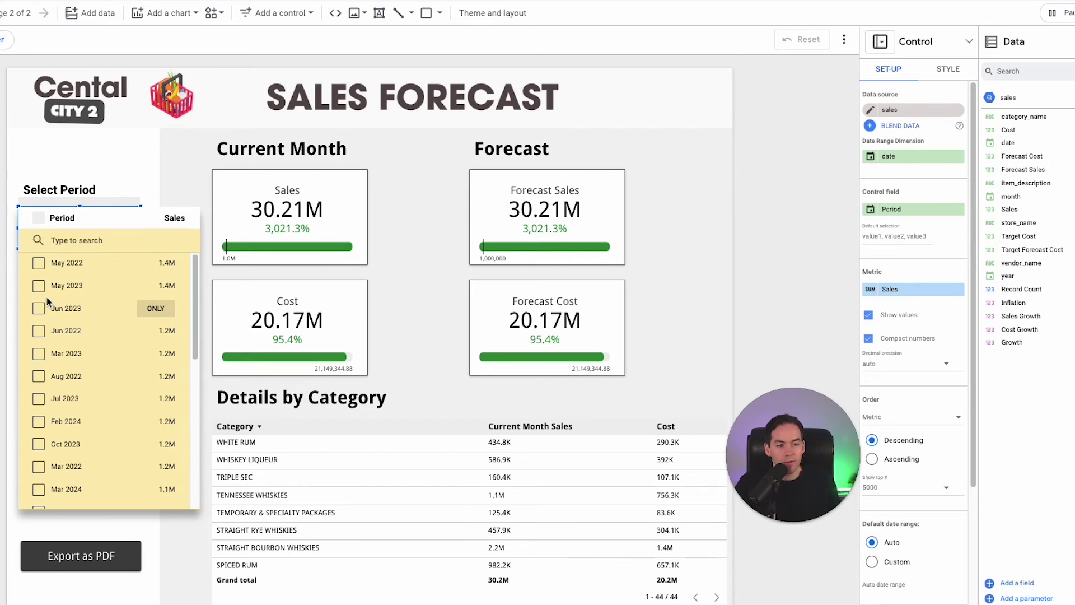
pyautogui.click(39, 425)
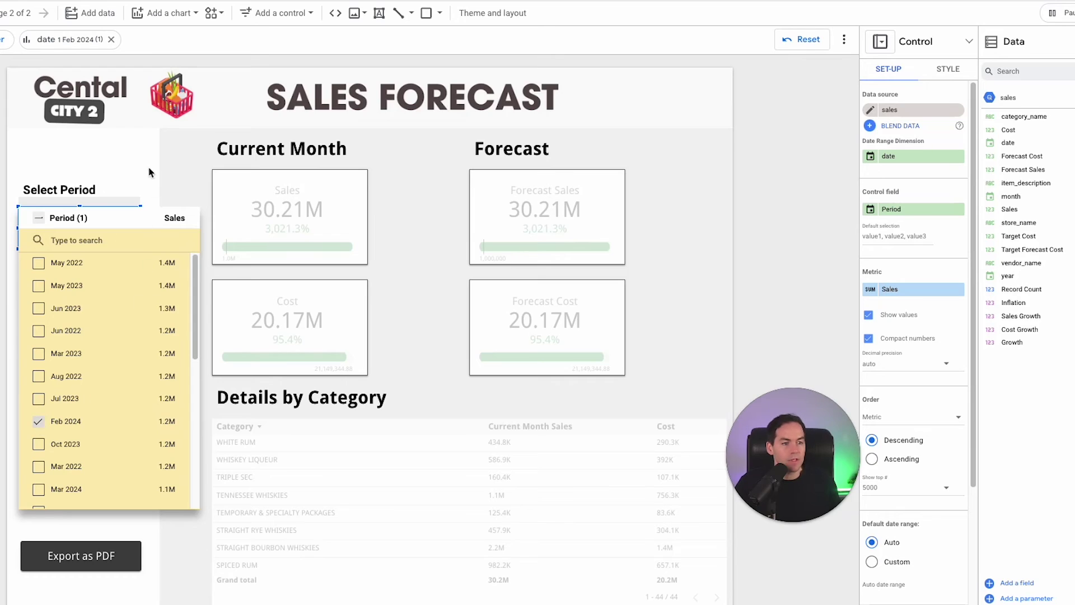
pyautogui.press('Escape')
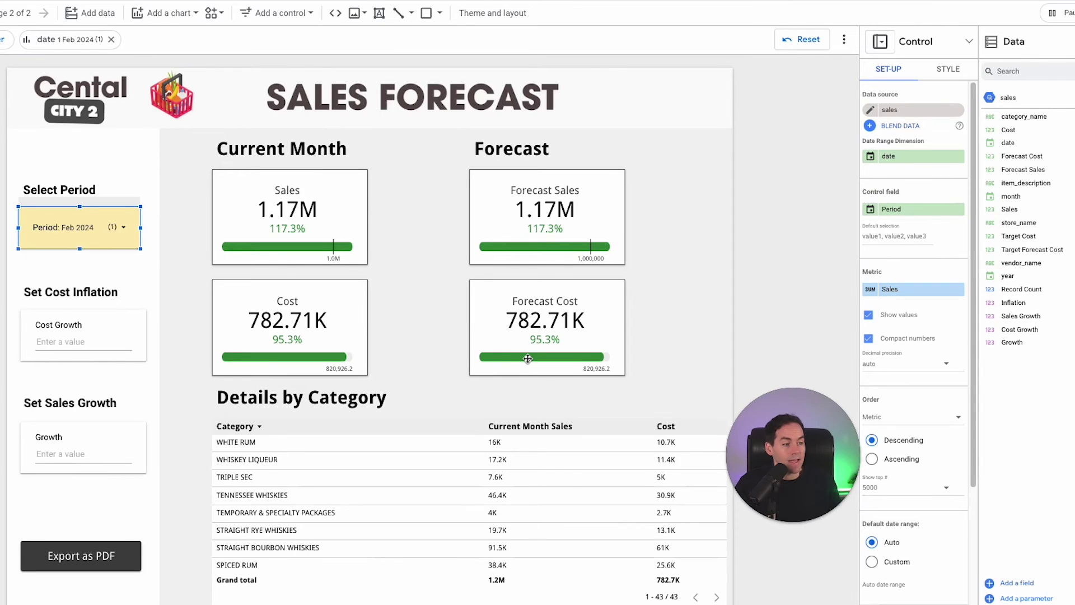
# Set Cost Growth to 0.02 and Growth to 0.1, yielding 1.29M forecast sales and 878.20K forecast cost.
pyautogui.click(89, 341)
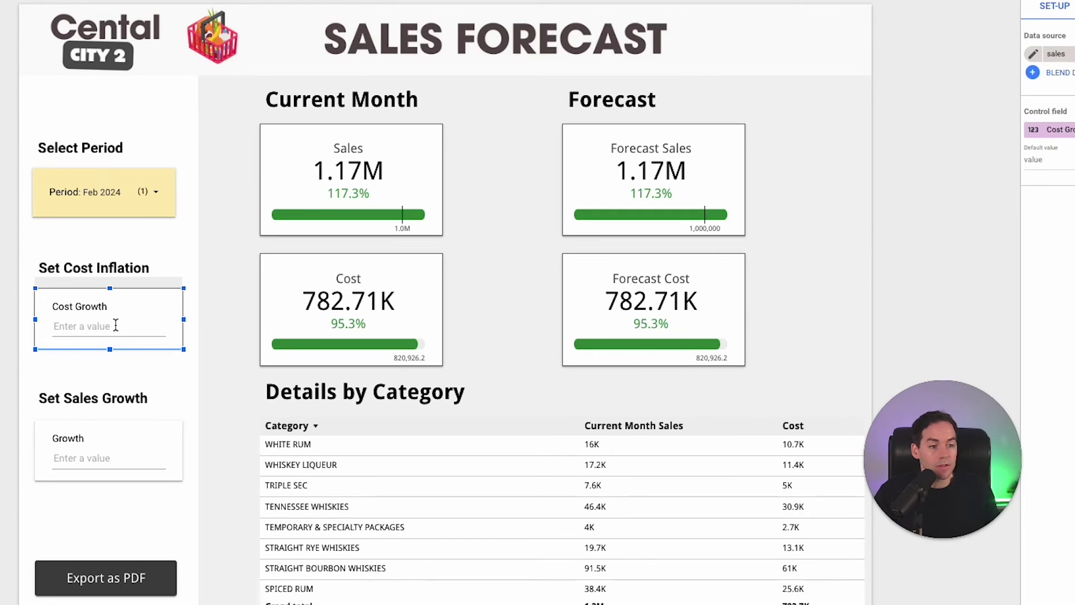
pyautogui.click(55, 326)
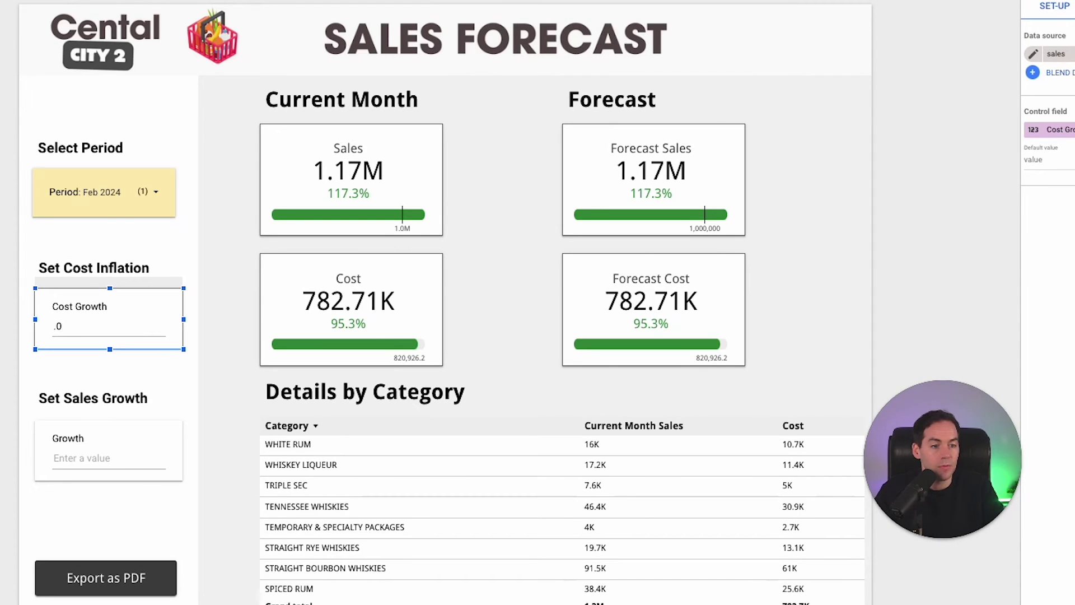
pyautogui.press('Return')
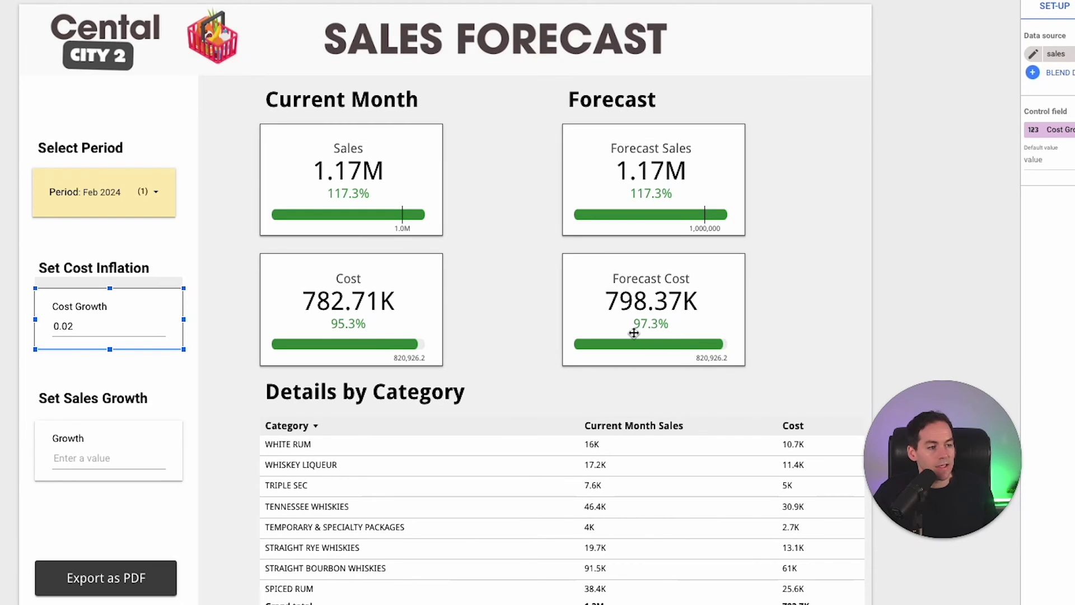
pyautogui.click(111, 459)
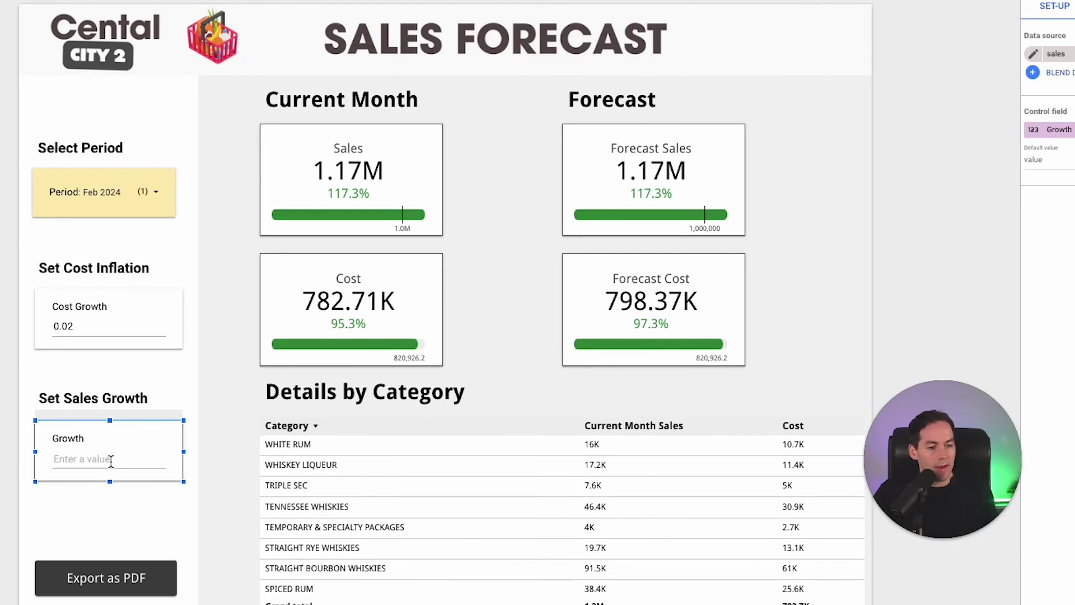
pyautogui.write('0.1')
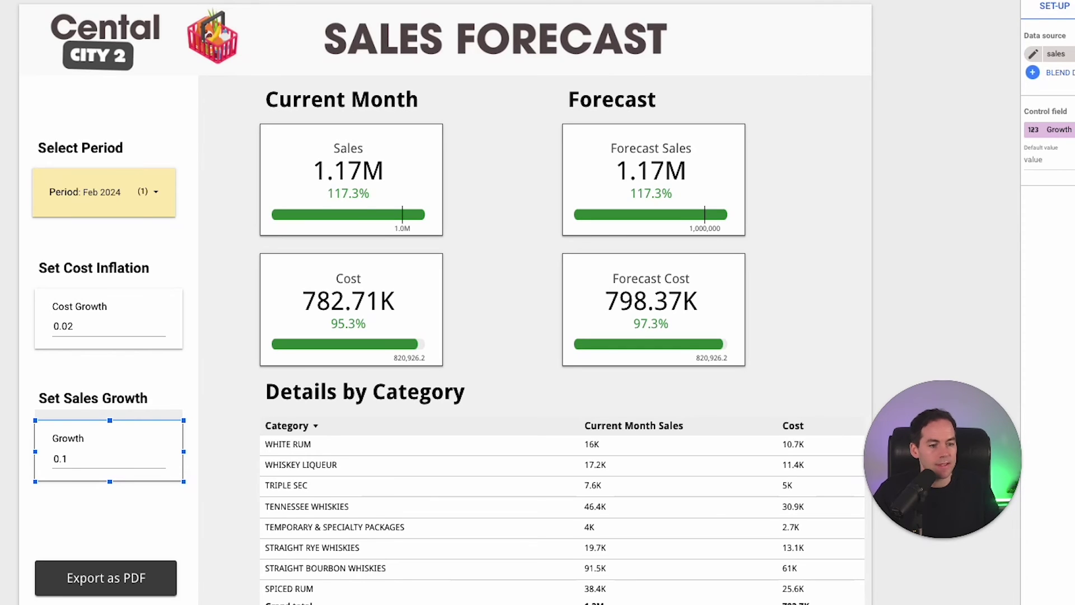
pyautogui.press('Return')
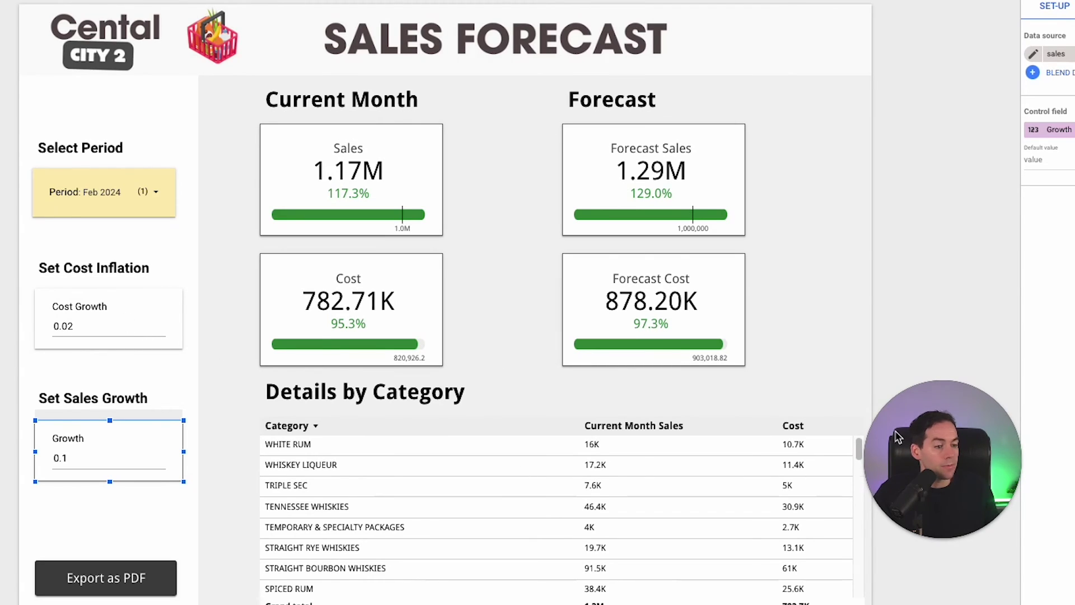
# Add Forecast Cost and Forecast Sales as metric columns in the Details by Category table.
pyautogui.moveTo(963, 434); pyautogui.dragTo(958, 178)
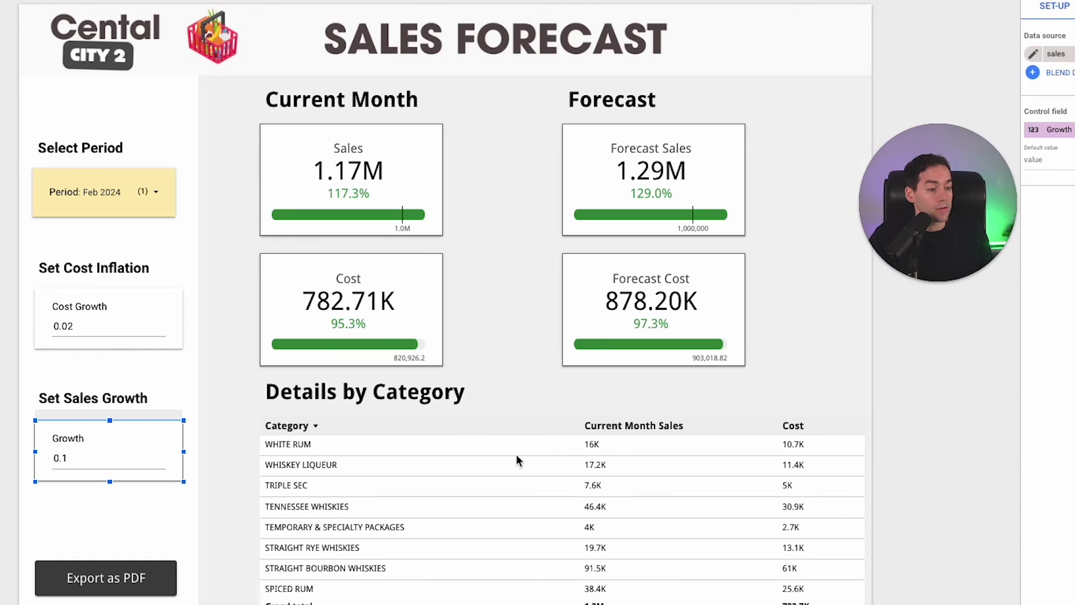
pyautogui.click(515, 422)
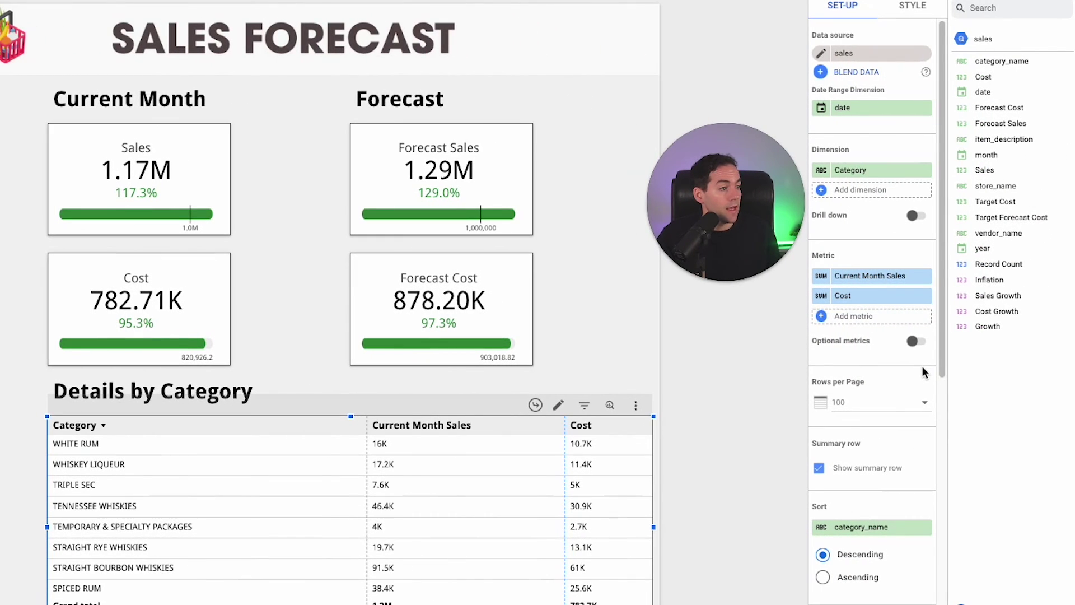
pyautogui.moveTo(1005, 119); pyautogui.dragTo(875, 321)
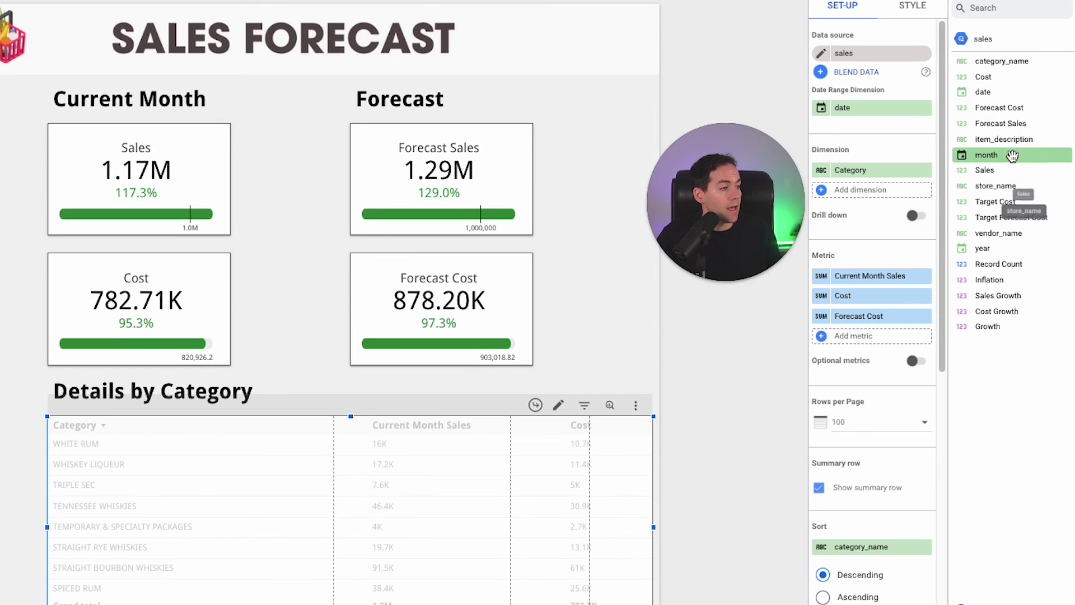
pyautogui.moveTo(1000, 124); pyautogui.dragTo(875, 336)
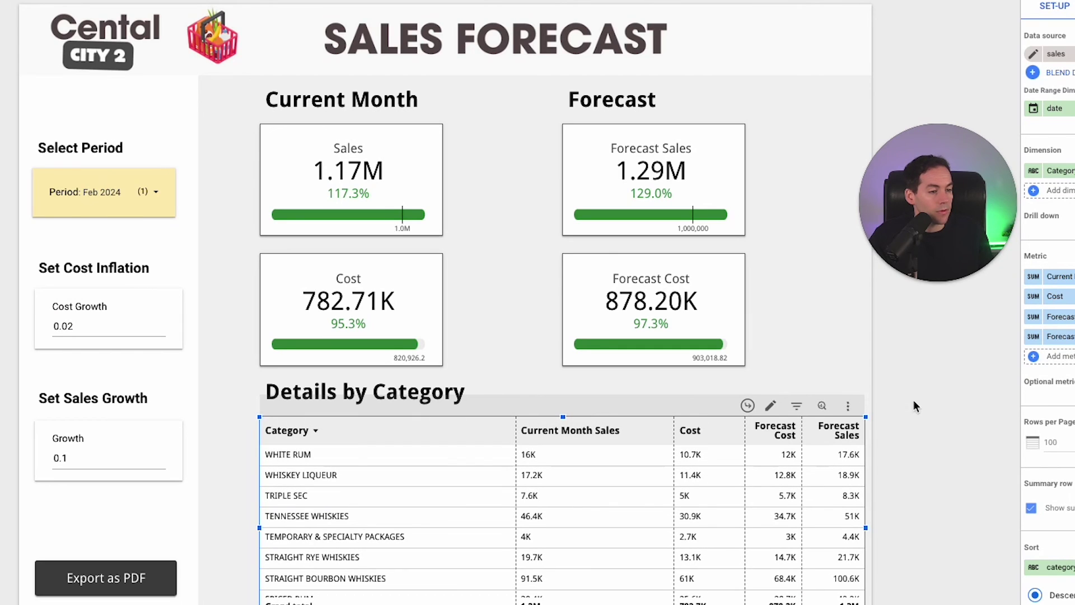
pyautogui.click(899, 487)
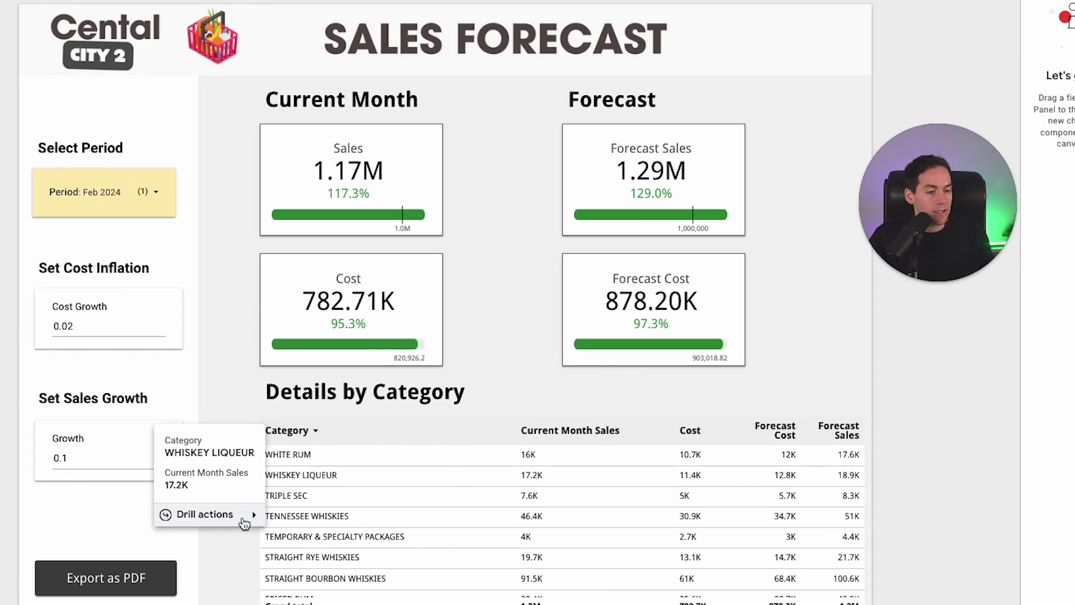
# Drill the category table down to item_description to list individual products like YUKON JACK.
pyautogui.moveTo(245, 523)
pyautogui.click(286, 527)
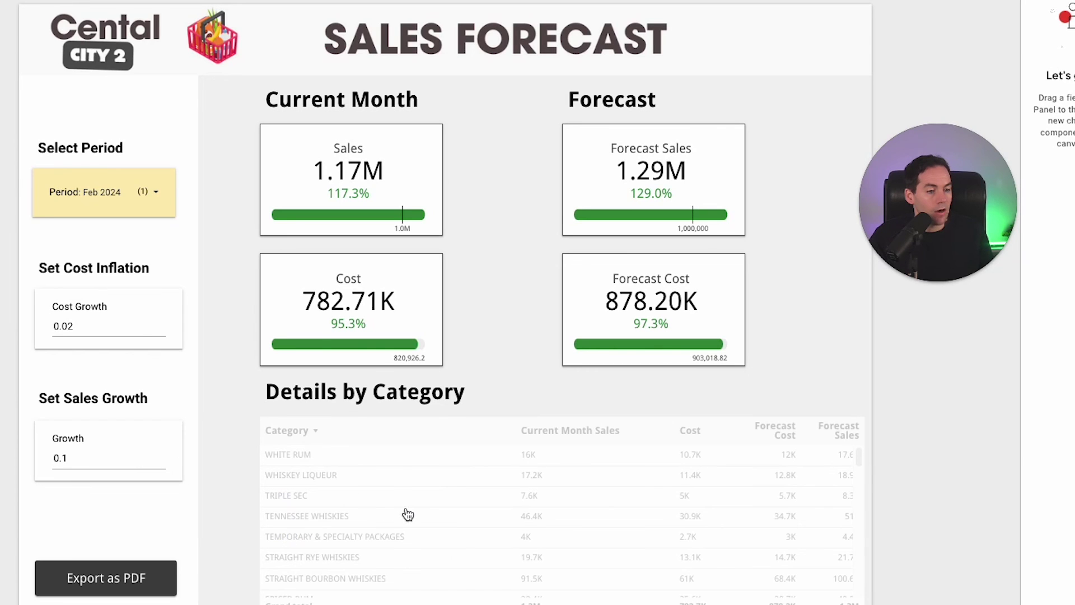